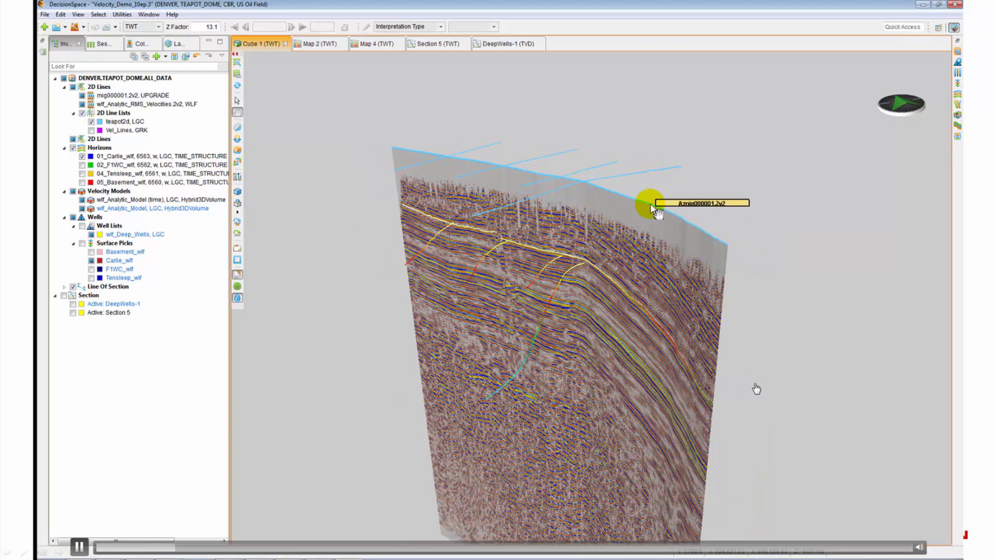
# Step: Hide the seismic section, tilt the 3D view, and select the 01_Carlie_wf horizon in the Inventory
pyautogui.press('Delete')
pyautogui.moveTo(604, 299); pyautogui.dragTo(571, 289)
pyautogui.click(106, 158)
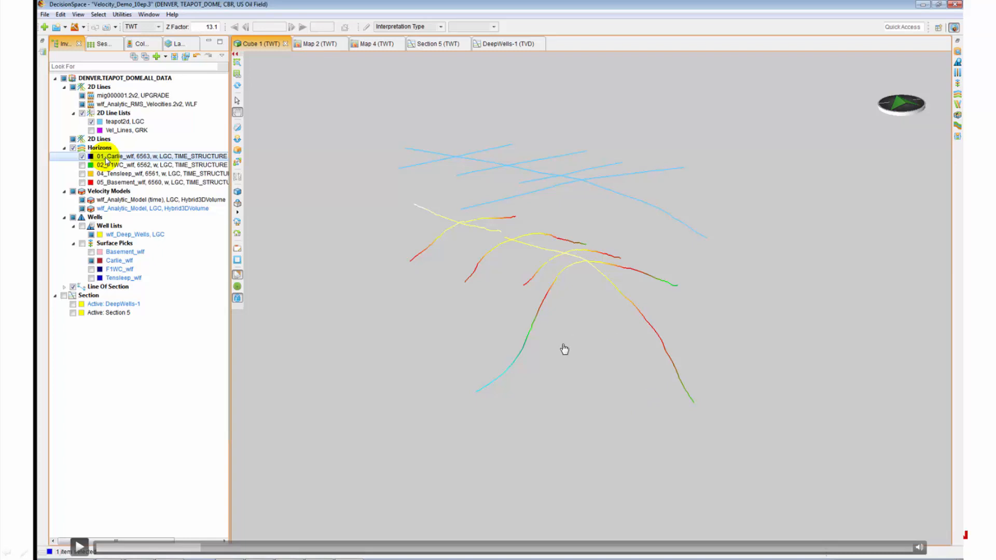
# Step: Grid and contour the Carlie horizon, then compare it against 12 well picks in ΔT Analysis for Carlie_wf
pyautogui.click(79, 547)
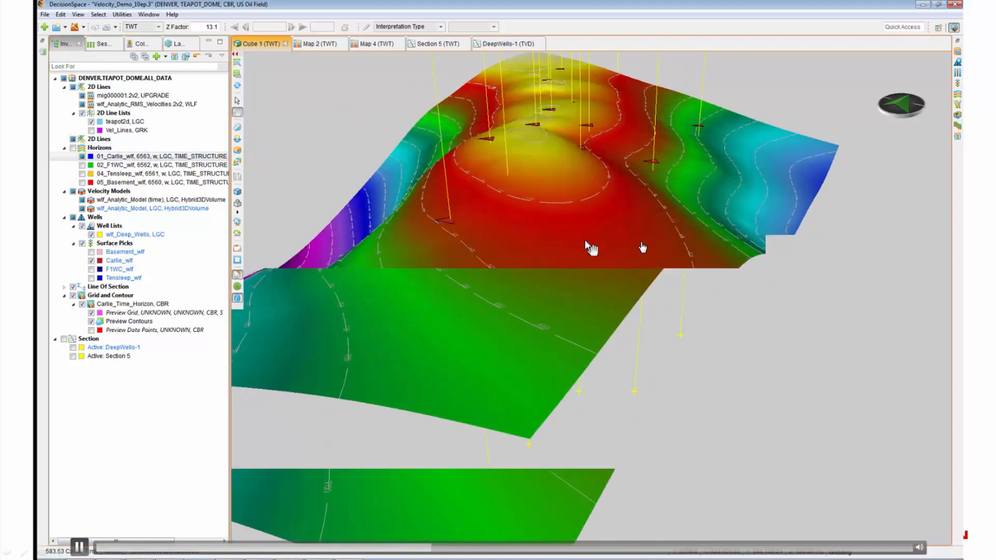
pyautogui.click(652, 269)
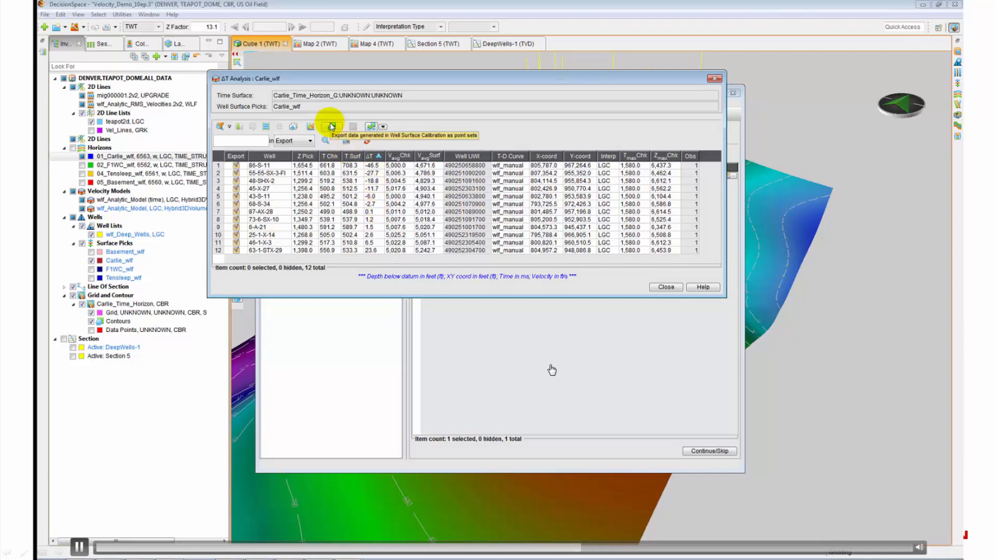
# Step: Export the ΔT mismatches as point set Carlie_10ep3_Fix, show its points, and launch Property Modeling
pyautogui.click(332, 127)
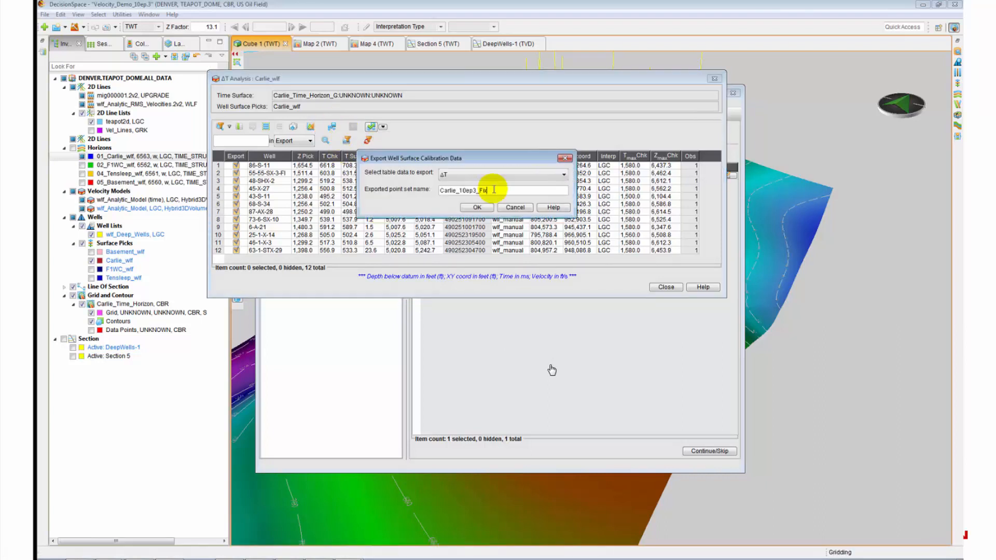
pyautogui.click(480, 208)
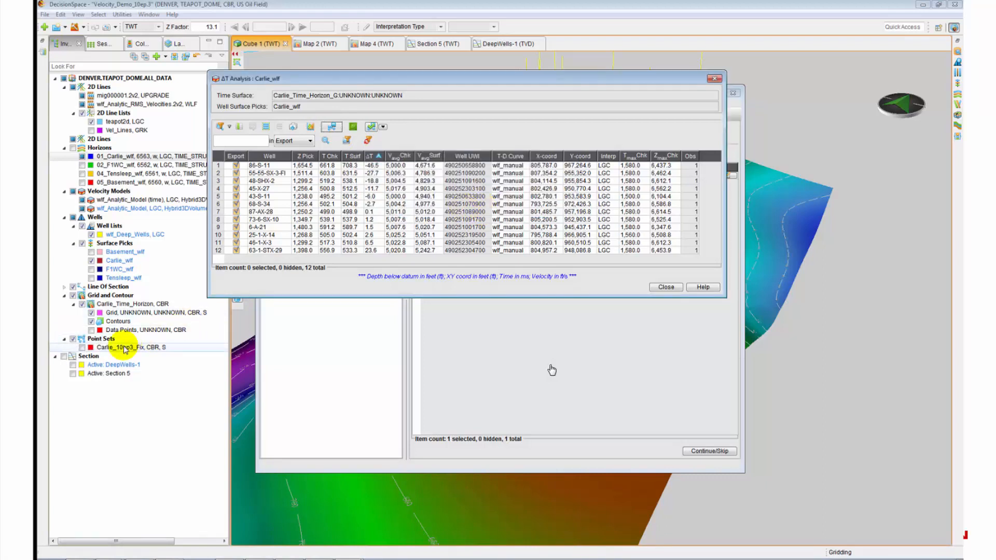
pyautogui.click(82, 347)
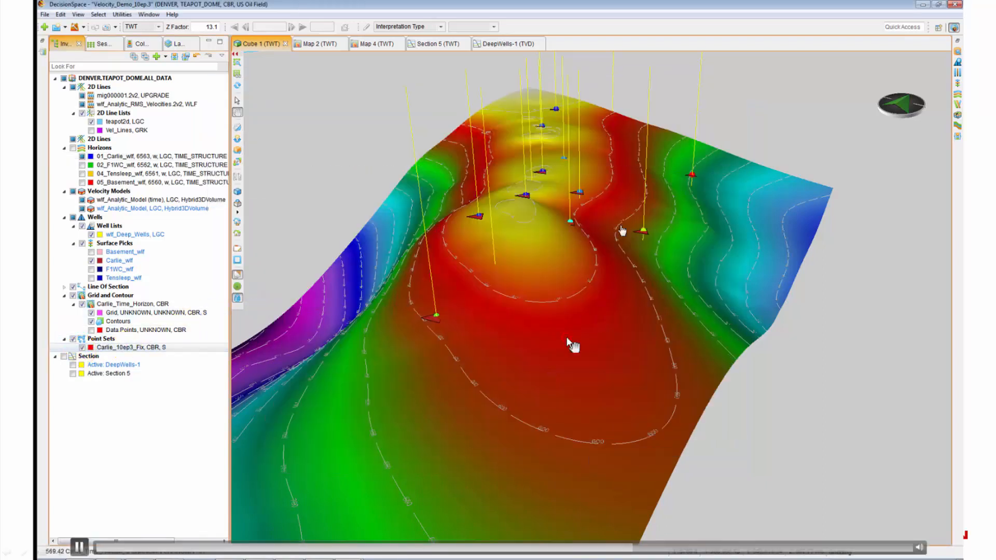
pyautogui.moveTo(568, 340); pyautogui.dragTo(569, 299)
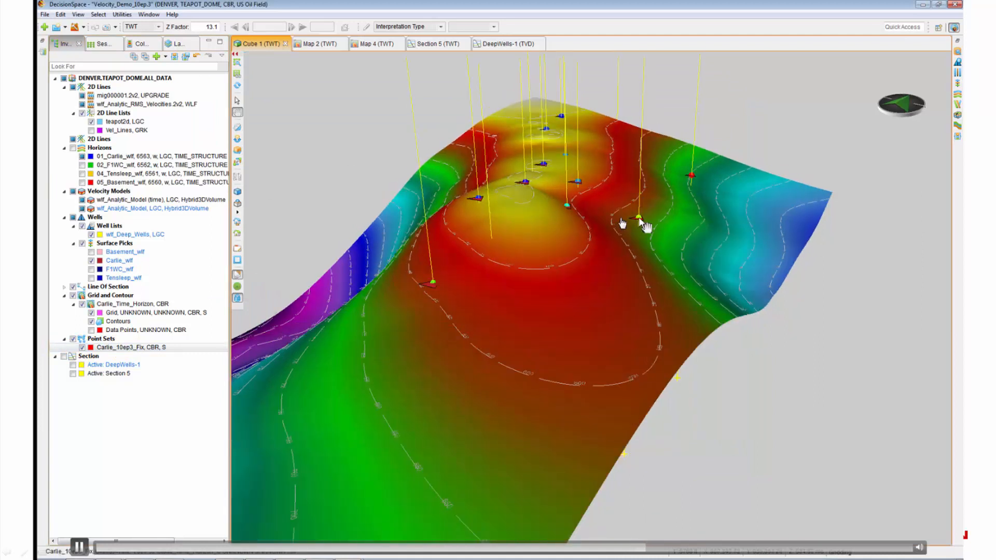
pyautogui.hotkey('alt', 'Tab')
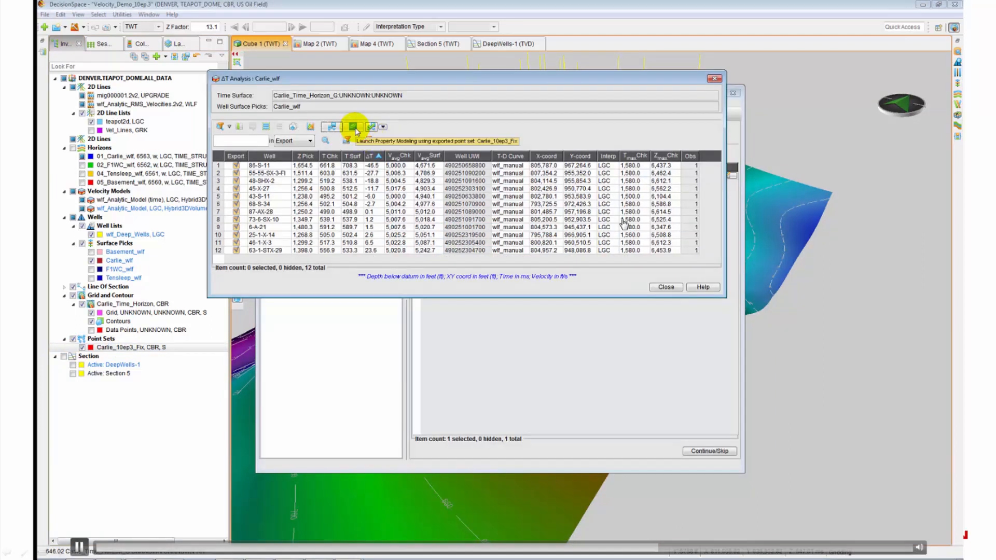
pyautogui.click(357, 132)
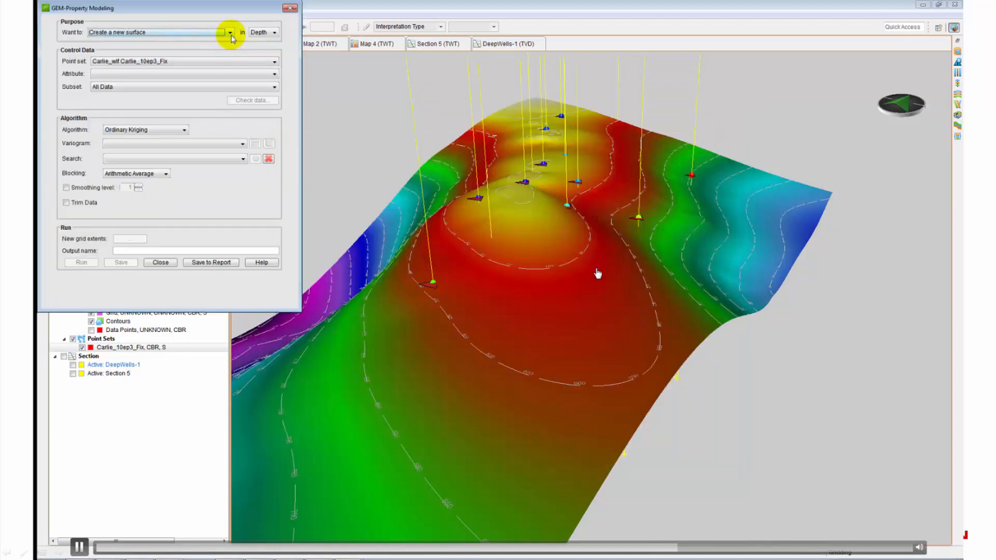
# Step: Choose Correct mismatches for surface Carlie_Time_Horizon_G with Delta-T as the modelled attribute
pyautogui.click(229, 32)
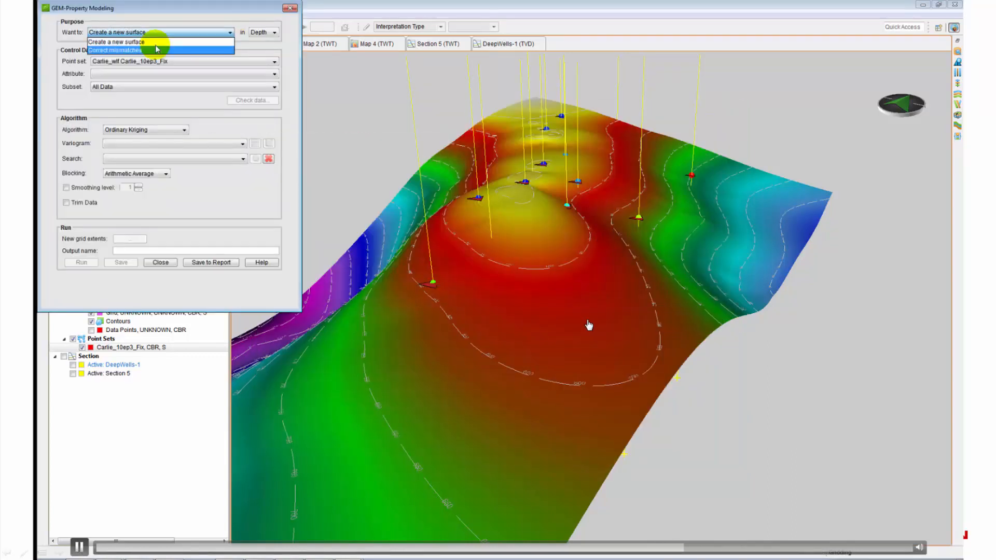
pyautogui.click(139, 49)
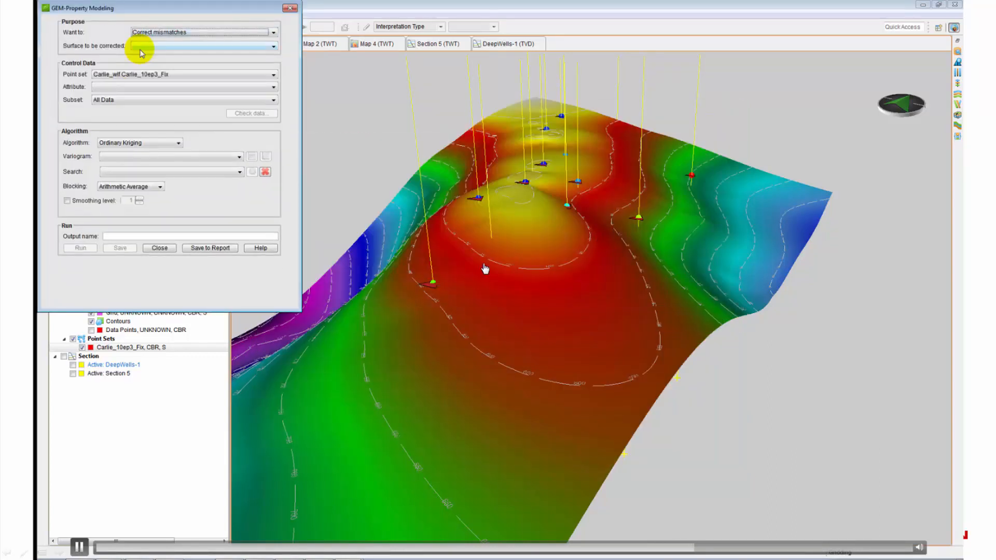
pyautogui.click(275, 49)
pyautogui.click(196, 55)
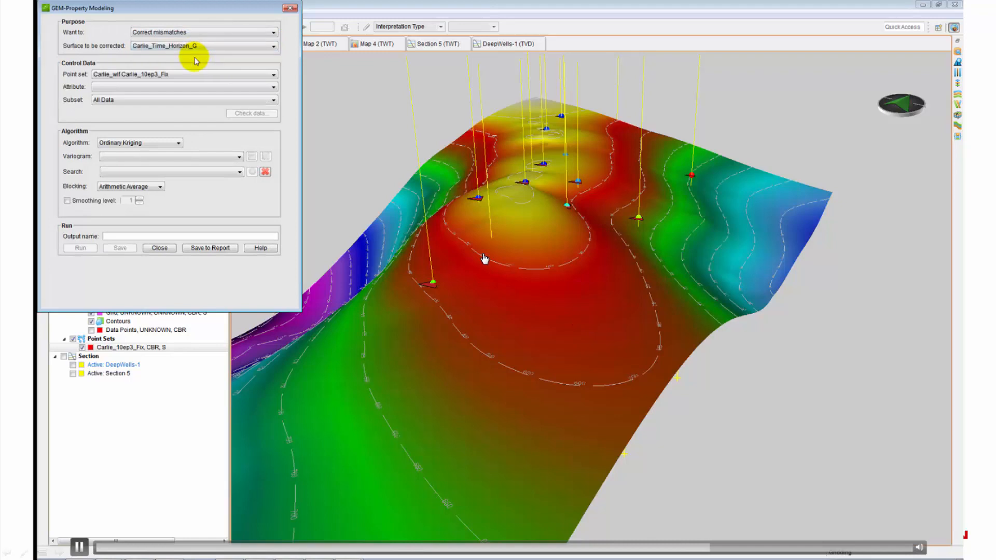
pyautogui.click(213, 87)
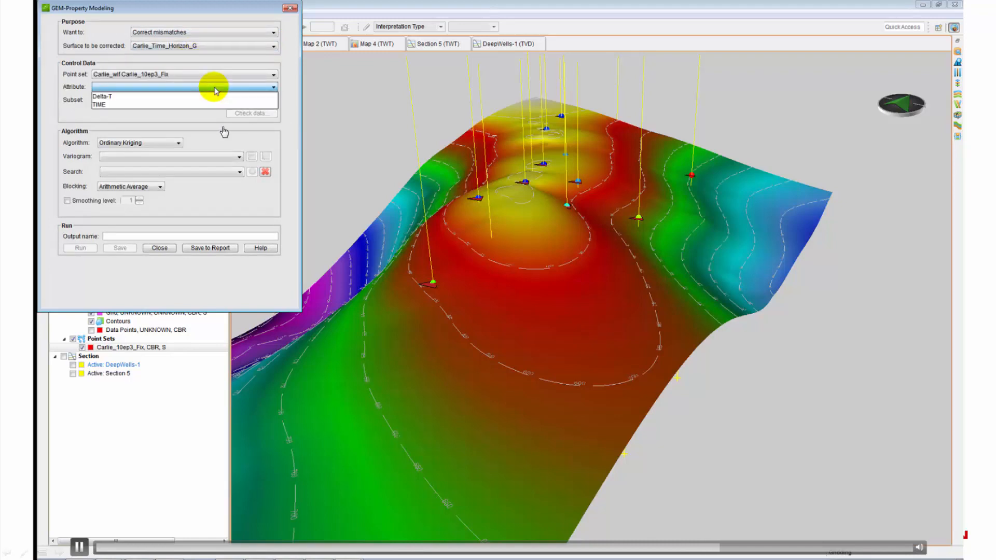
pyautogui.click(134, 97)
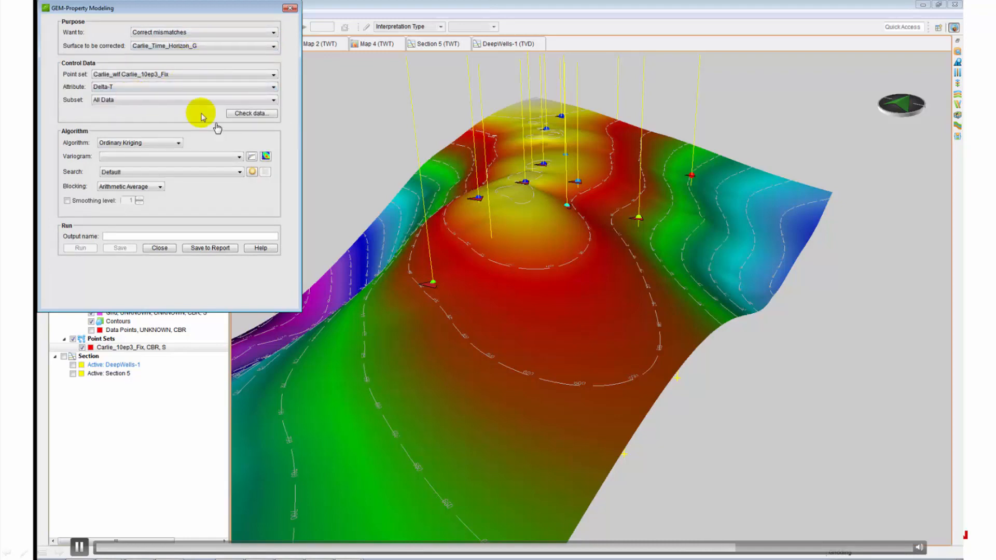
# Step: Check the Delta-T data, accept variogram Delta-T_All Data_1, and run to create Carlie_Corrected_T
pyautogui.click(244, 113)
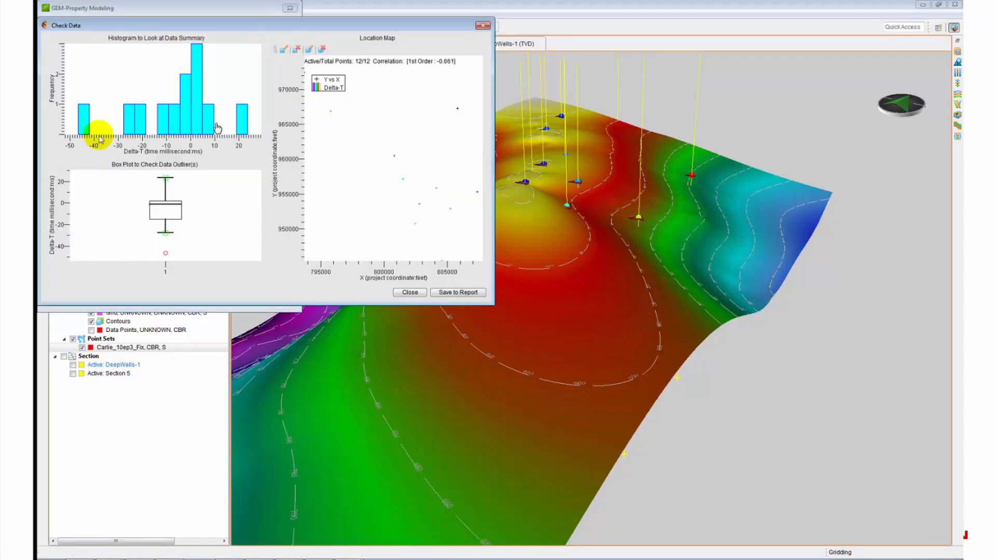
pyautogui.click(407, 291)
pyautogui.click(266, 157)
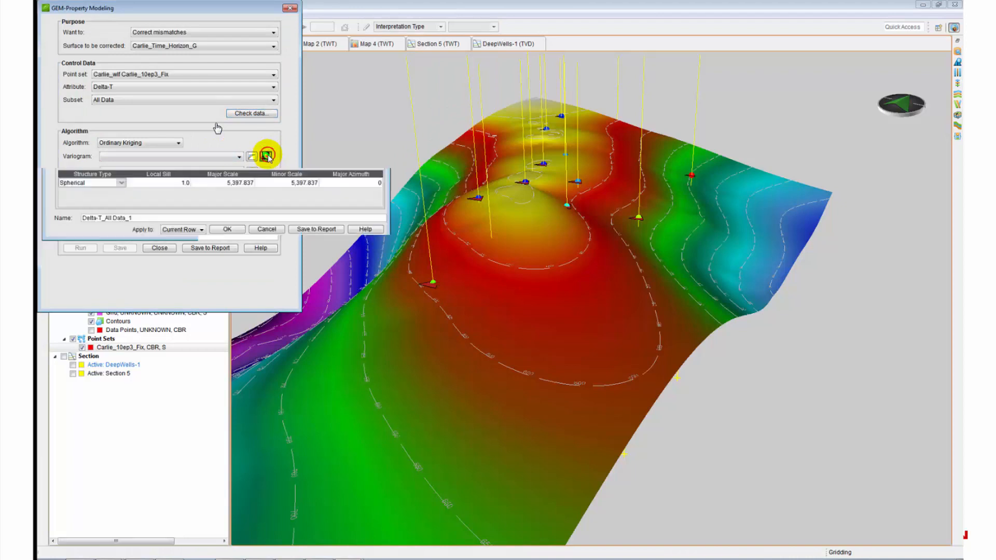
pyautogui.click(224, 230)
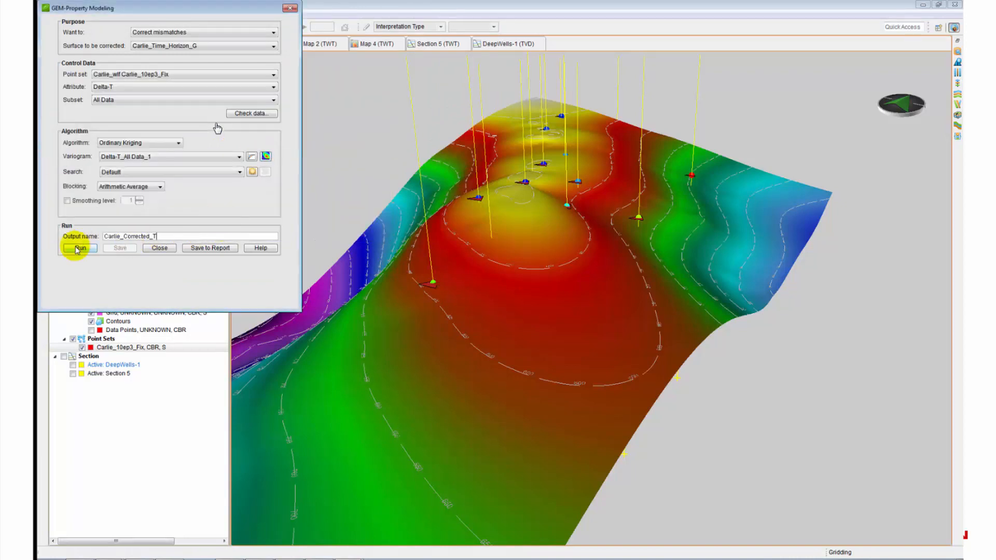
pyautogui.click(81, 247)
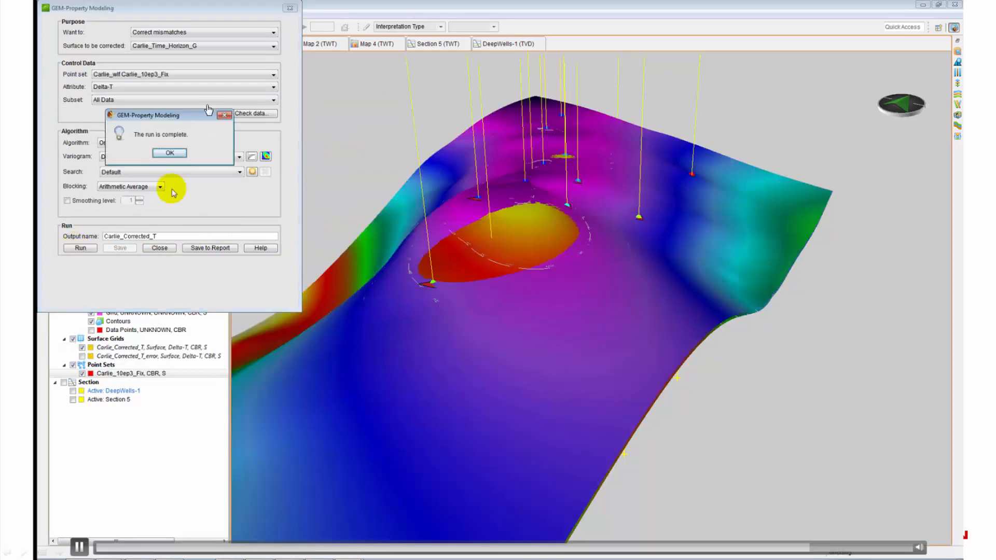
# Step: Dismiss the run-complete message and toggle the corrected surface on and off to compare
pyautogui.click(170, 152)
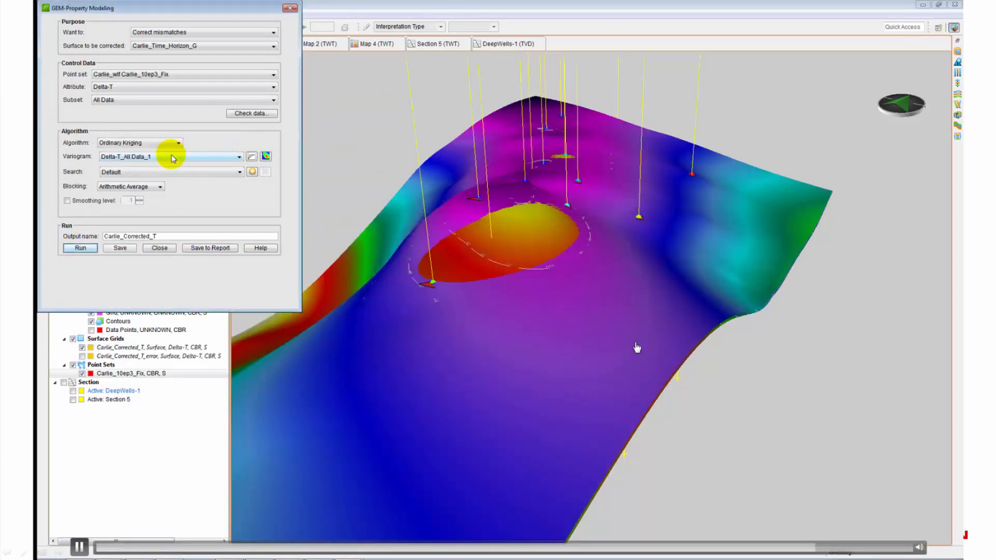
pyautogui.click(82, 348)
pyautogui.click(82, 347)
pyautogui.click(82, 348)
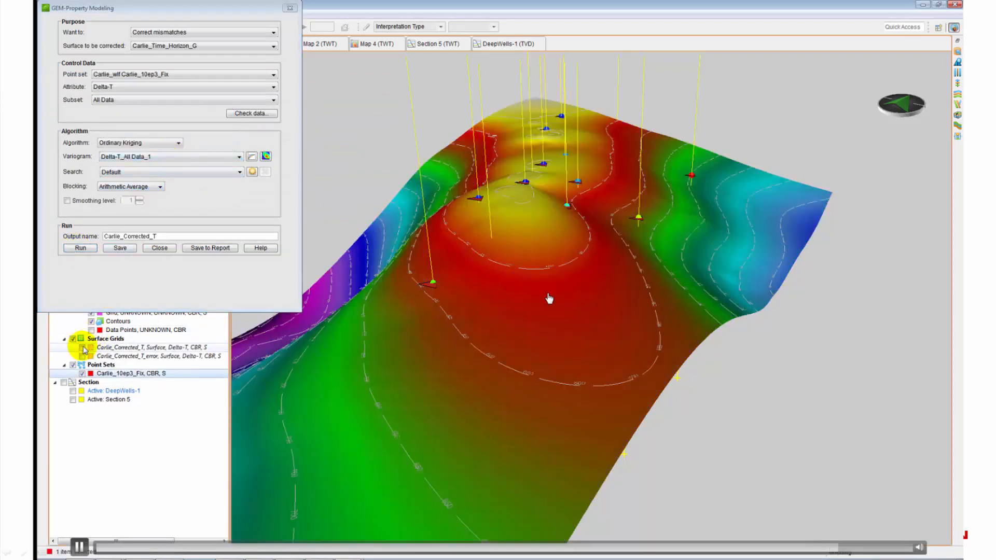
pyautogui.click(82, 348)
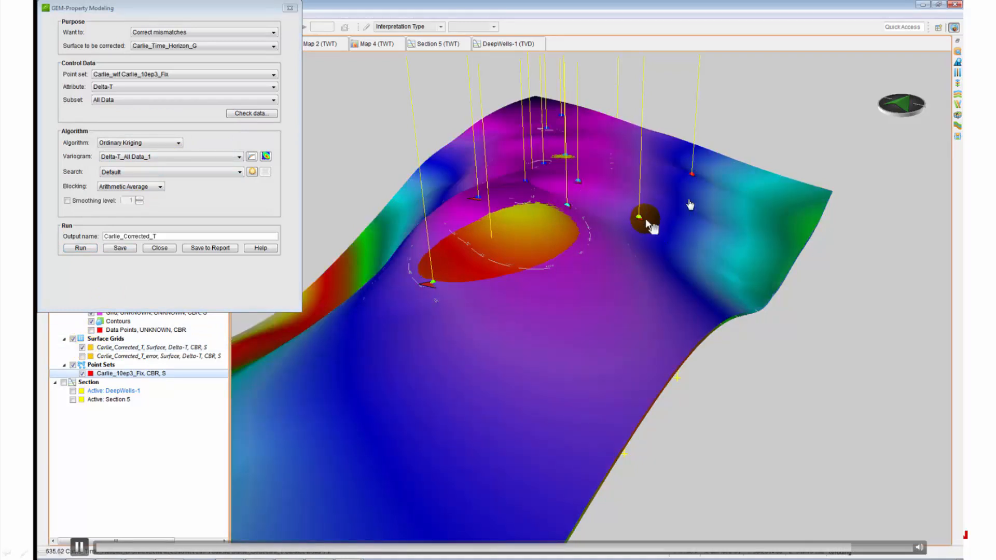
pyautogui.click(82, 348)
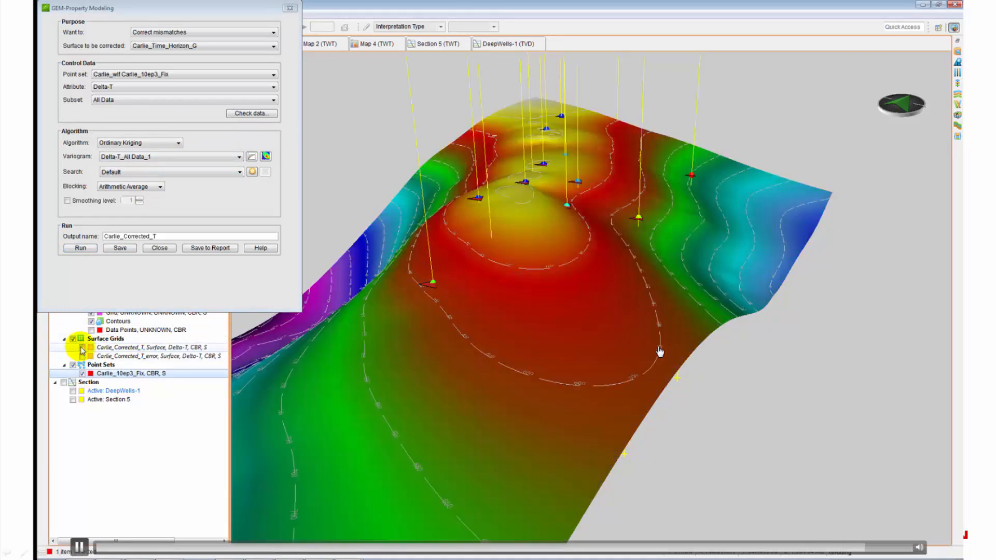
pyautogui.click(82, 348)
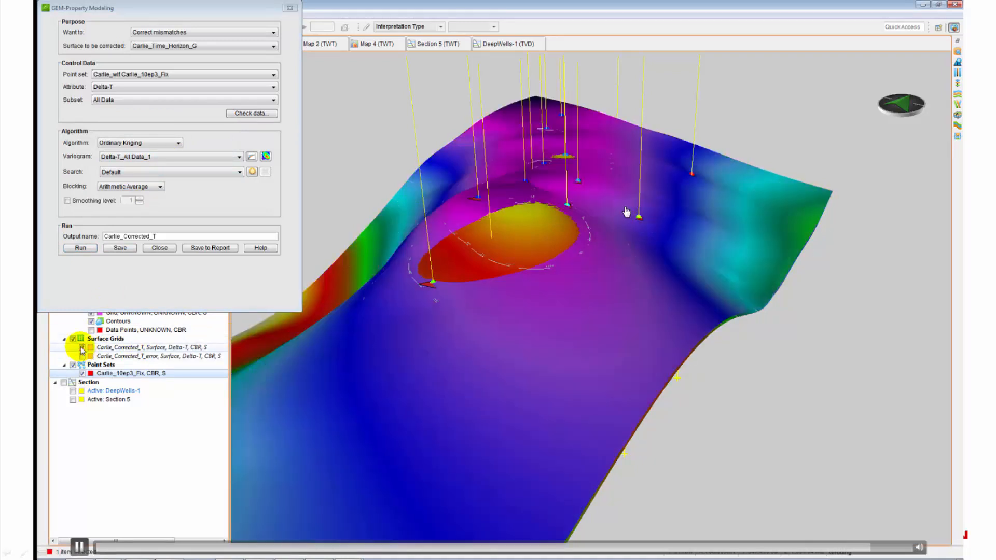
# Step: Save the corrected surface as Carlie_Corrected_T_P and inspect it on the 3D horizon
pyautogui.click(119, 248)
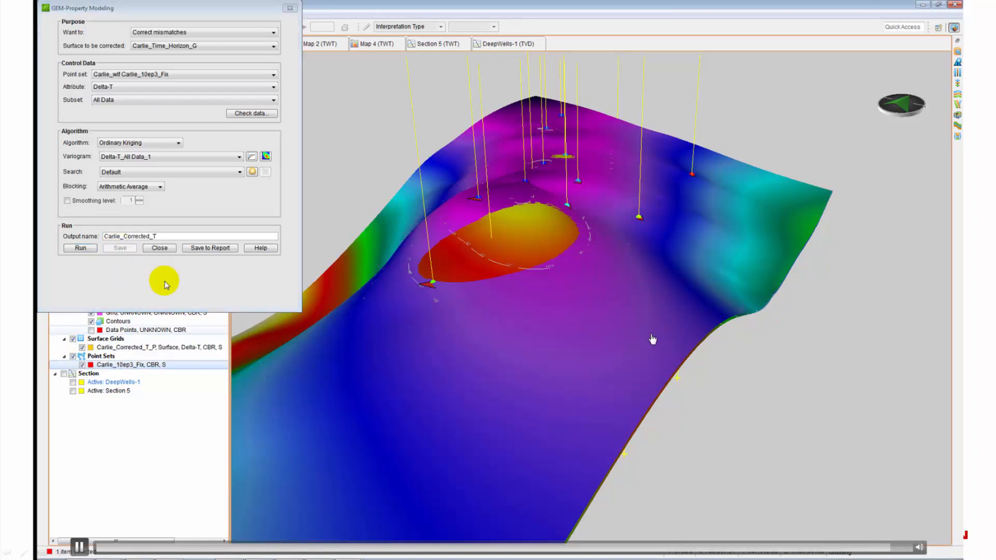
pyautogui.click(82, 348)
pyautogui.click(82, 347)
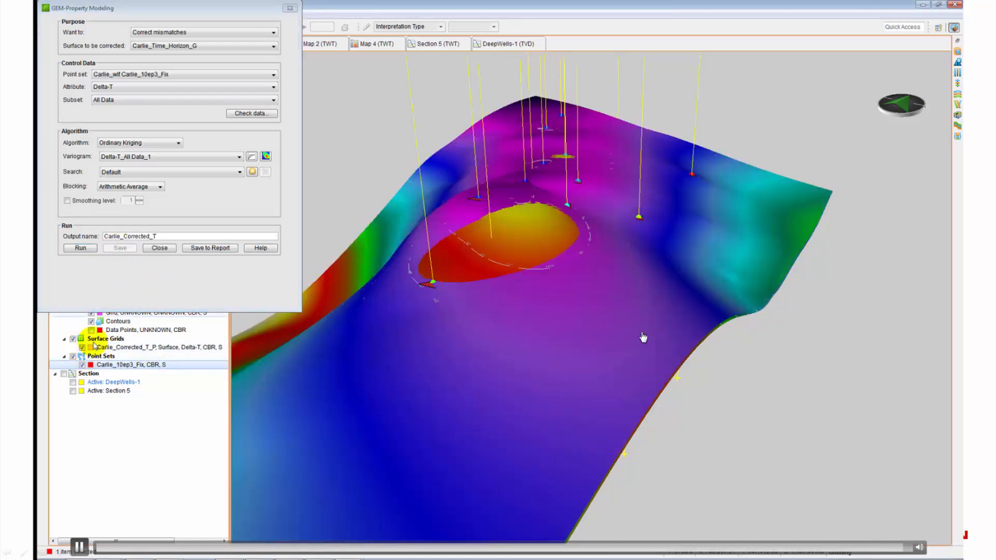
pyautogui.moveTo(394, 375); pyautogui.dragTo(373, 373)
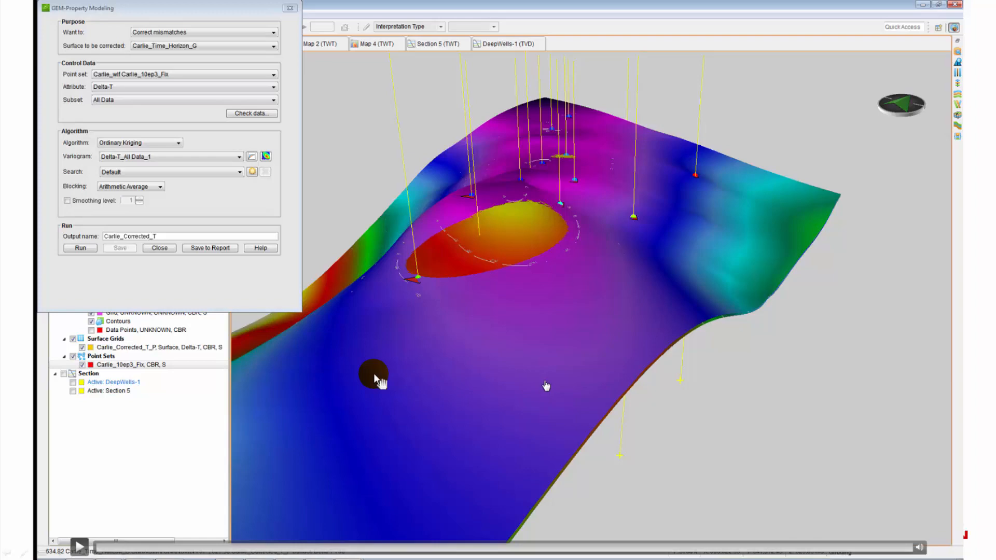
# Step: Open Interval Velocity Analysis bounded by Carlie_Time_Horizon_G on top and Tensleep_Time_Horizon_G below
pyautogui.click(547, 359)
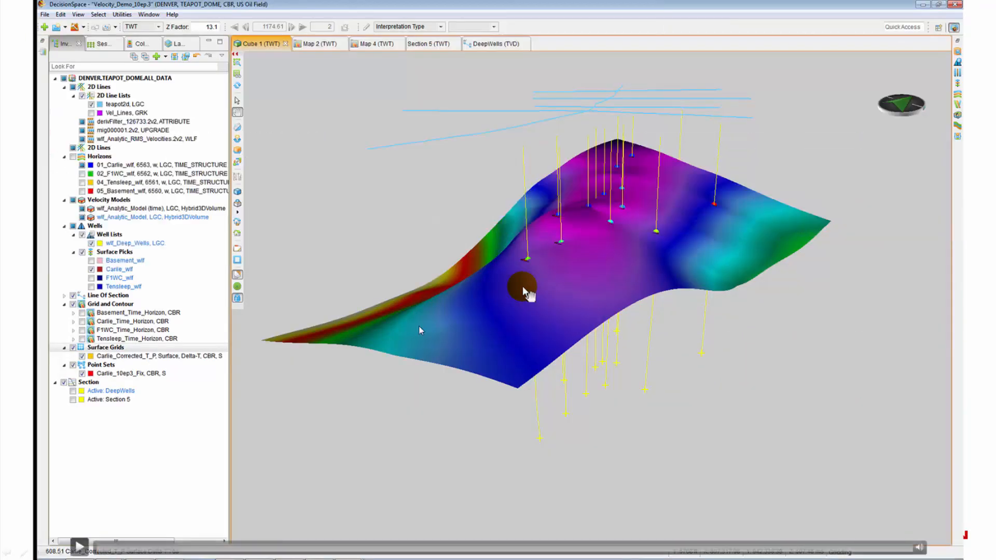
pyautogui.click(81, 547)
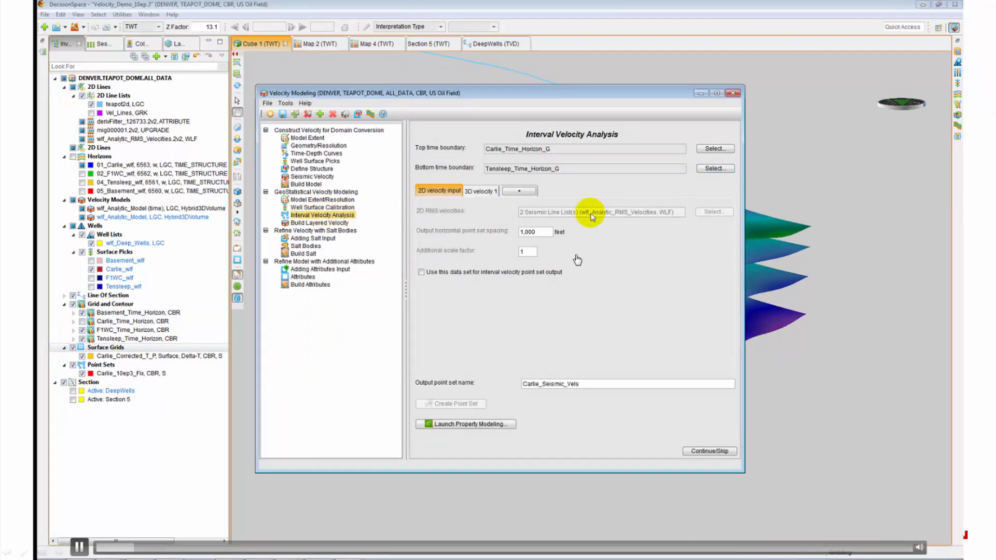
# Step: Pick F1WC_Time_Horizon_G from Surface Grids as the Bottom time boundary
pyautogui.click(607, 301)
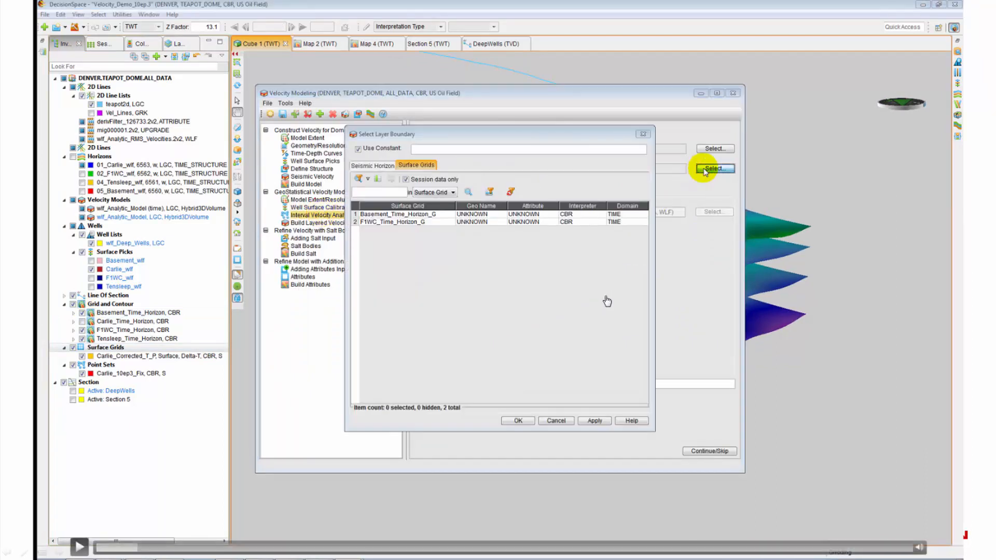
pyautogui.click(595, 302)
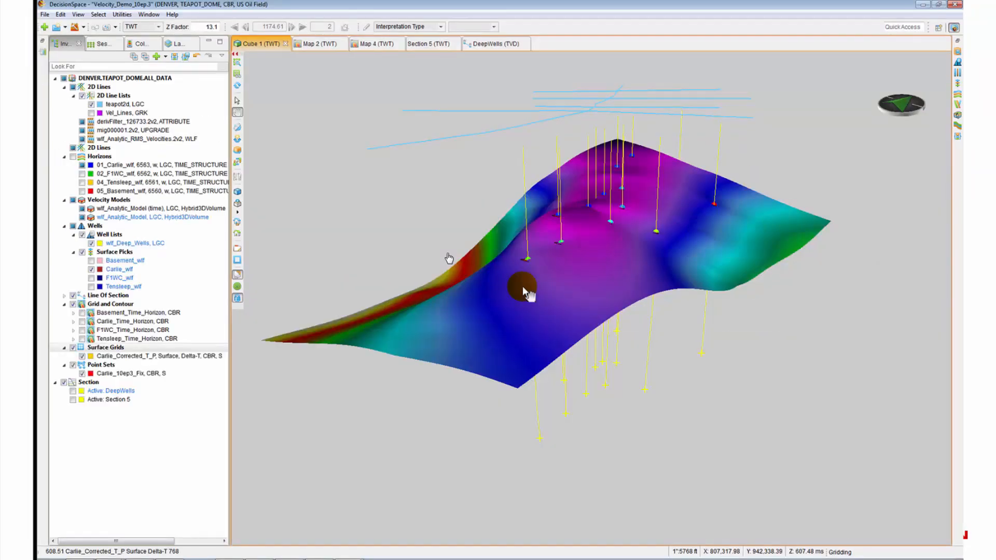
# Step: Scrub the demo forward to the Carlie_Seismic_Vel point set, then back to velocity modeling
pyautogui.click(79, 547)
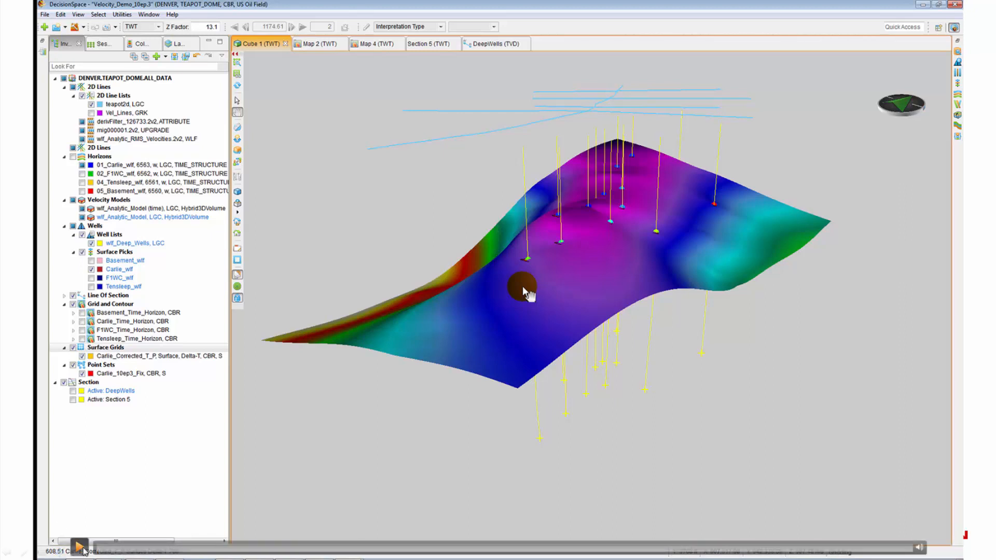
pyautogui.moveTo(103, 547); pyautogui.dragTo(218, 554)
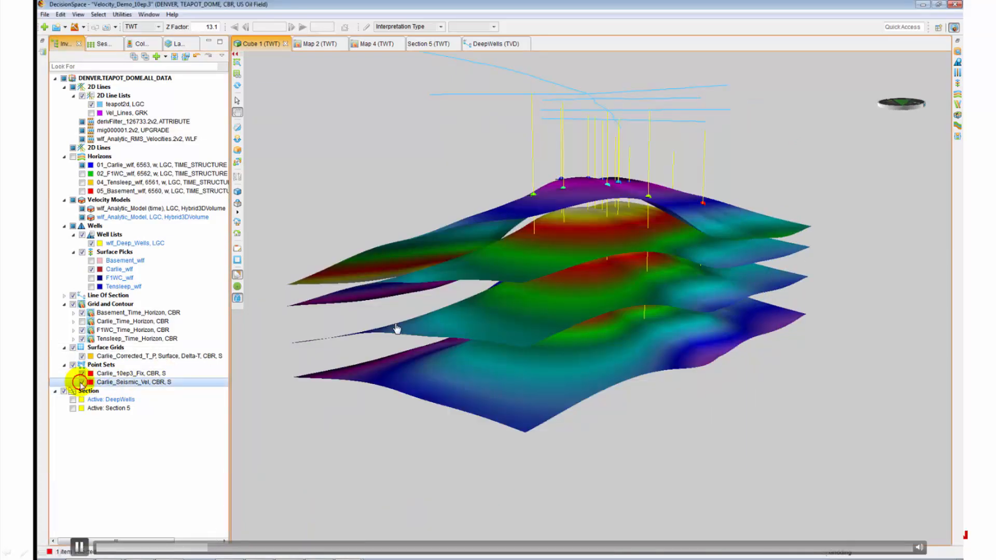
pyautogui.click(404, 327)
pyautogui.click(406, 330)
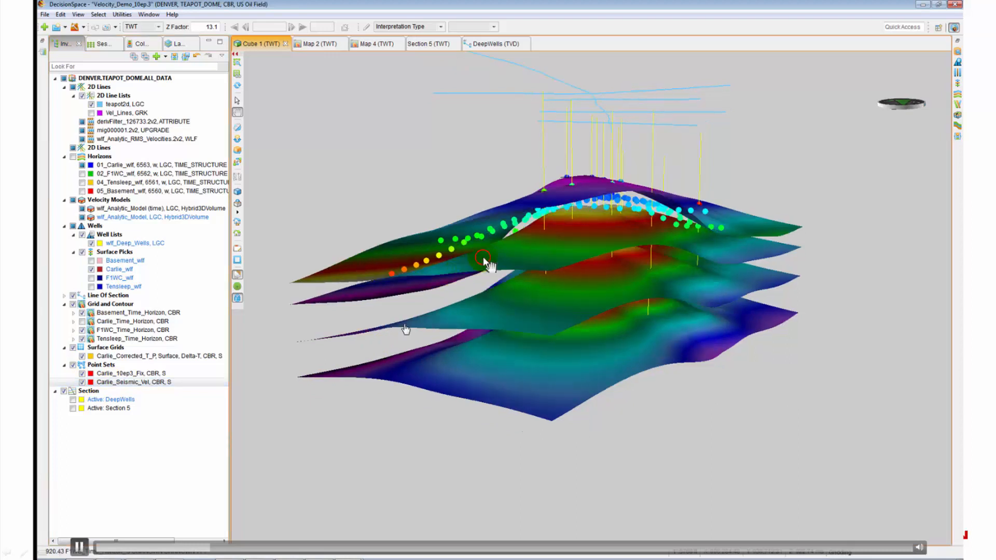
pyautogui.moveTo(217, 553); pyautogui.dragTo(202, 554)
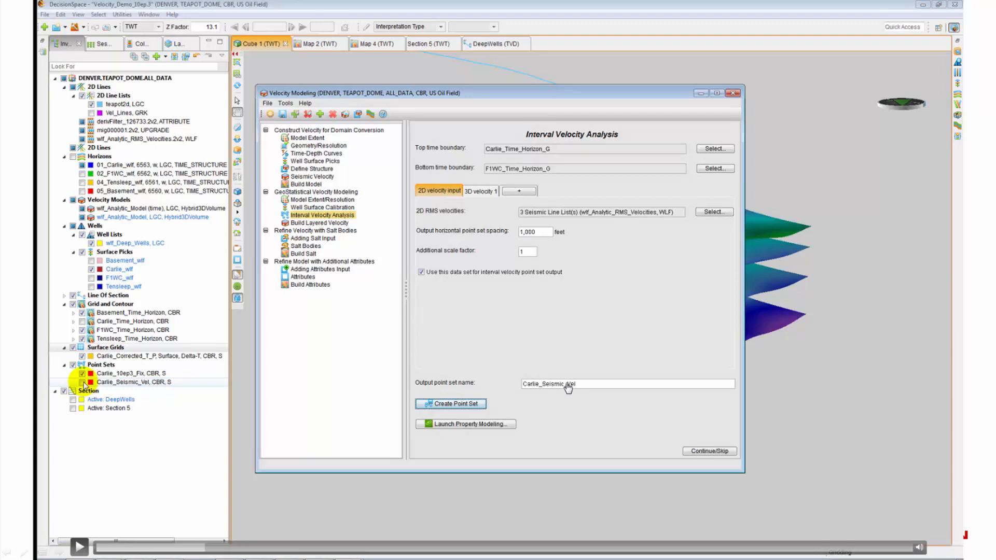
# Step: Show Carlie_Seismic_Vel points; hide Carlie_10ep3_Fix, the corrected Carlie surface and surface picks
pyautogui.click(82, 382)
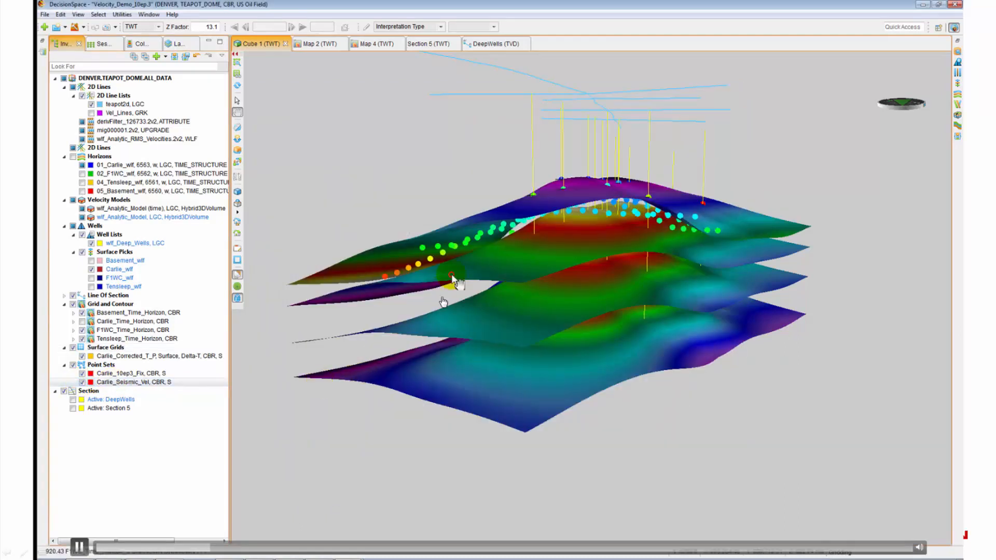
pyautogui.moveTo(451, 285); pyautogui.dragTo(508, 280)
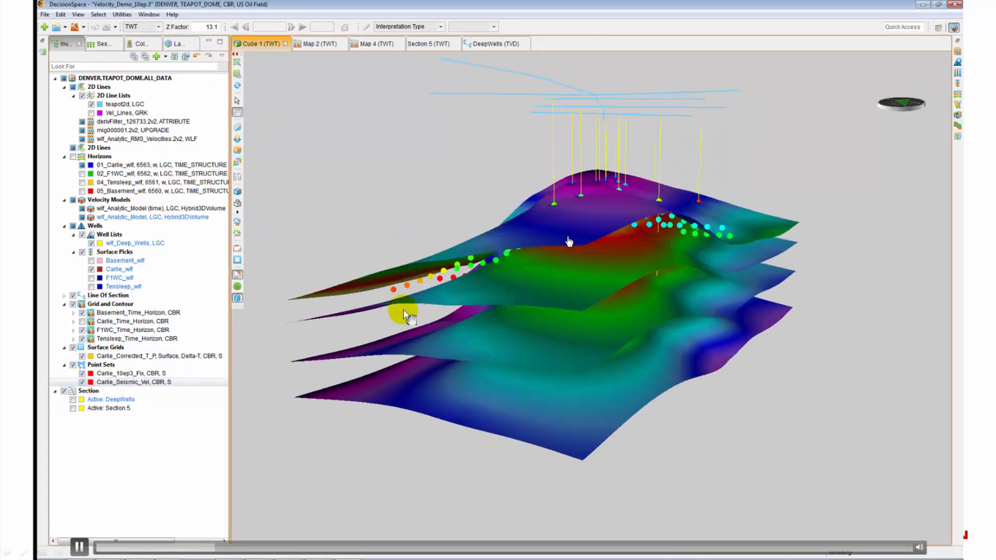
pyautogui.click(82, 374)
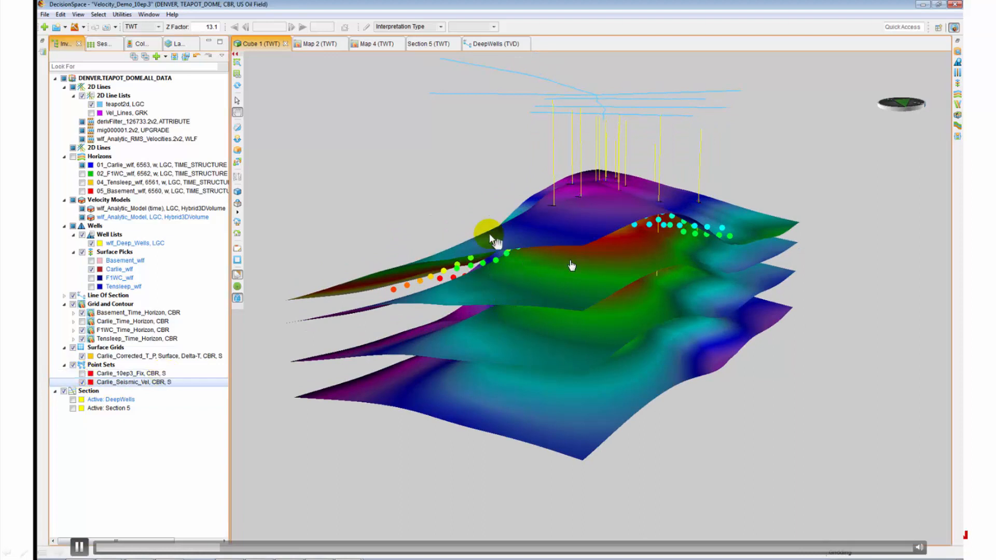
pyautogui.rightClick(575, 236)
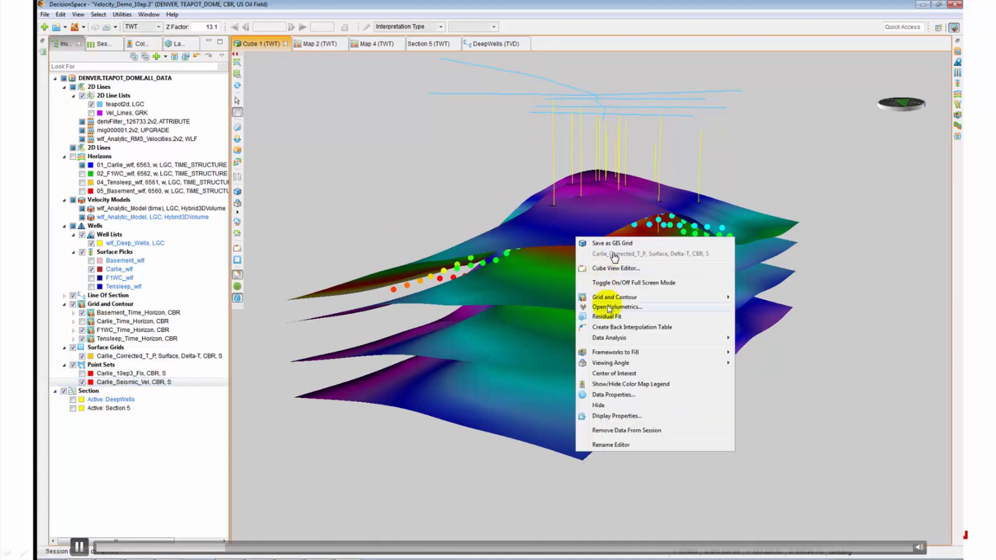
pyautogui.click(616, 405)
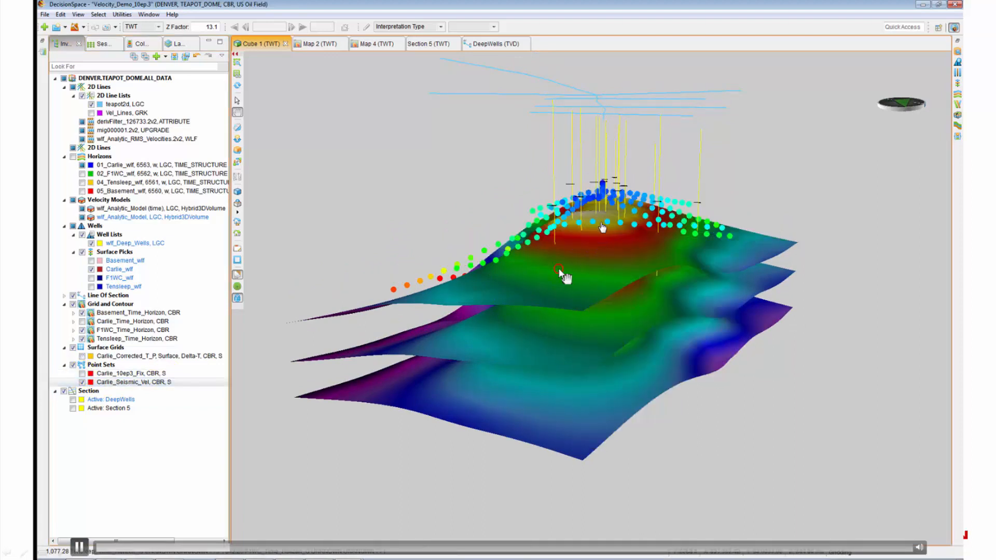
pyautogui.moveTo(560, 272); pyautogui.dragTo(604, 430)
pyautogui.click(83, 253)
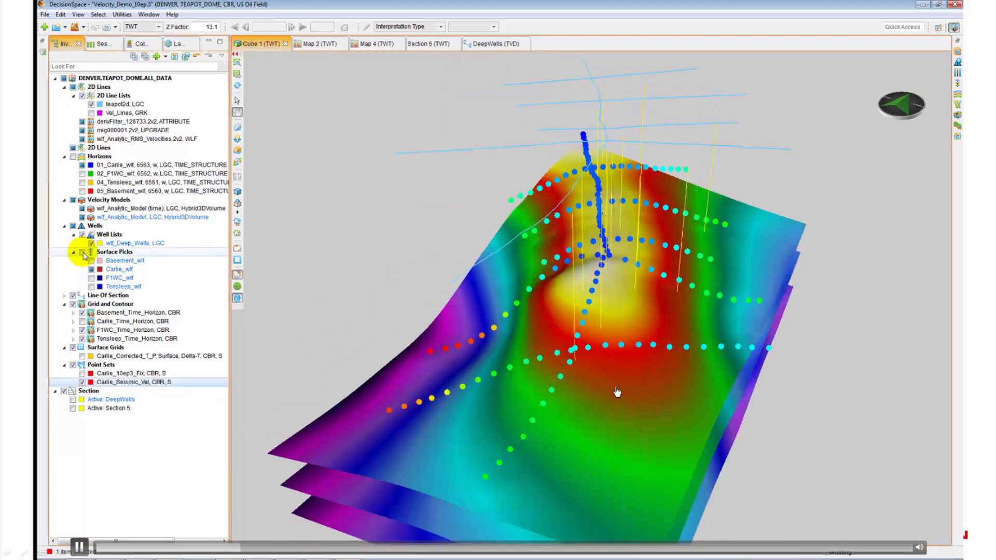
pyautogui.click(103, 383)
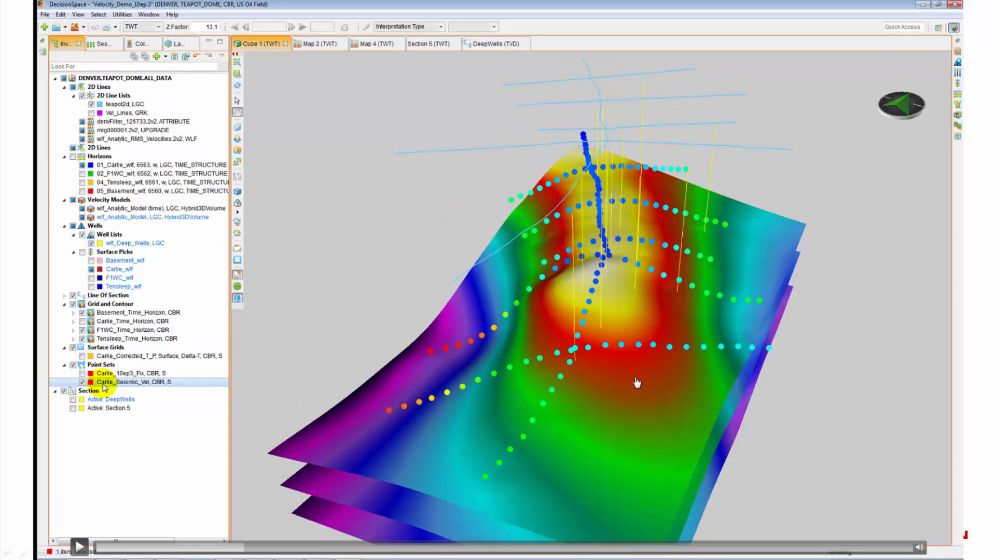
# Step: Set Carlie_Seismic_Vel's Primary Field to Velocity and view the coloured points in Map 4
pyautogui.rightClick(102, 385)
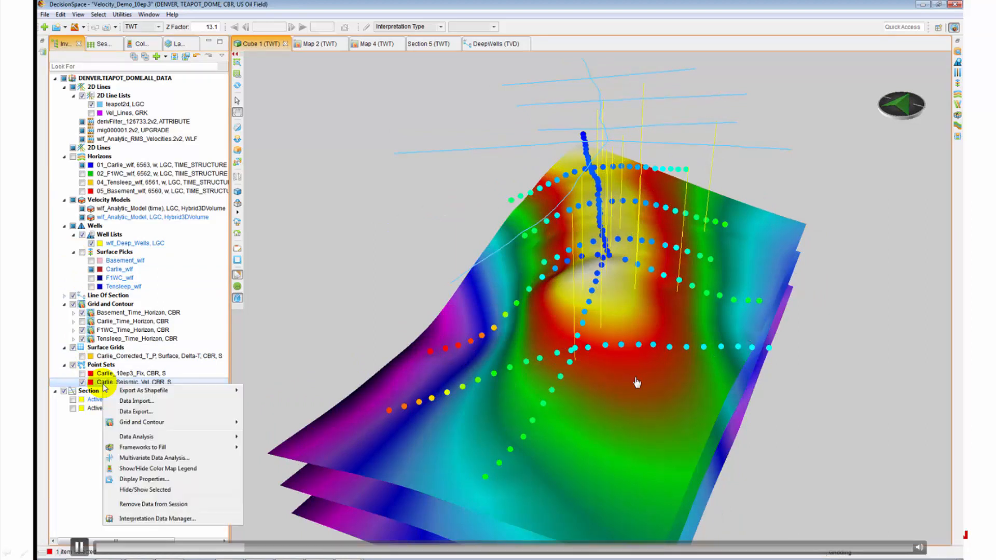
pyautogui.click(145, 478)
pyautogui.click(403, 218)
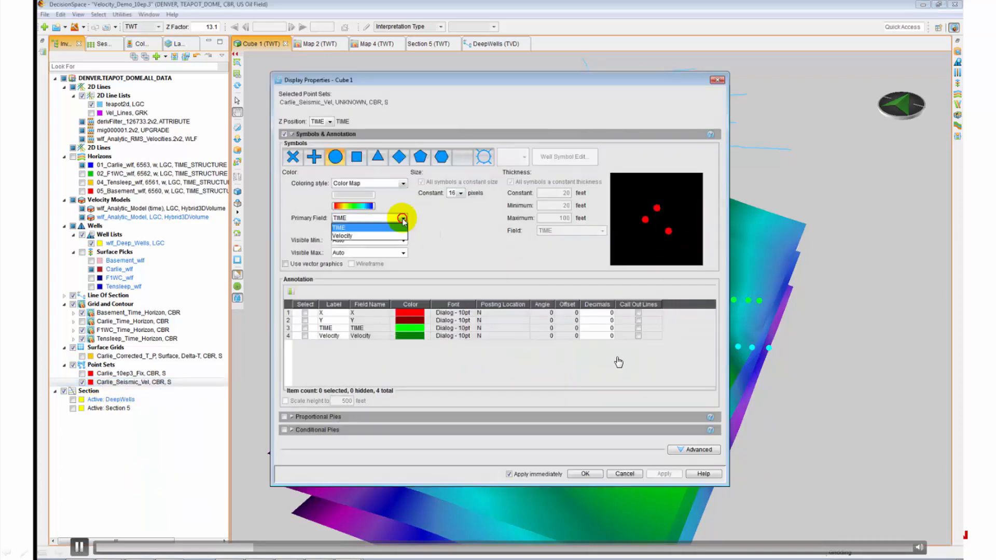
pyautogui.click(345, 236)
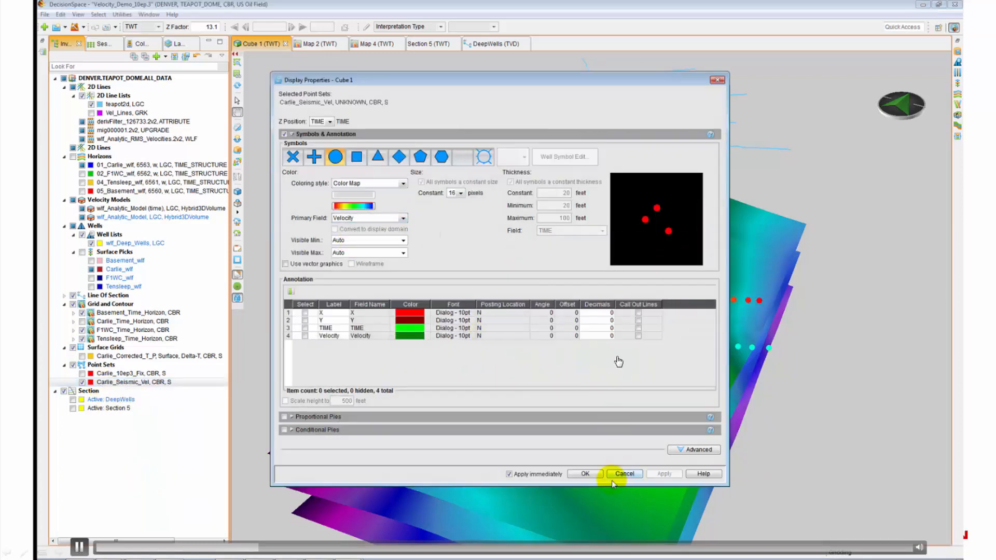
pyautogui.click(587, 474)
pyautogui.moveTo(512, 443); pyautogui.dragTo(507, 398)
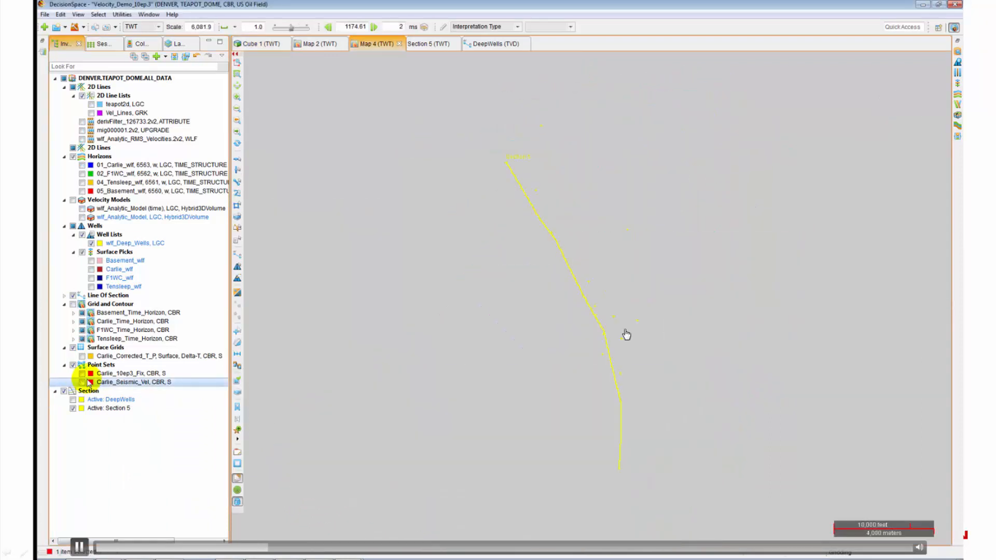
pyautogui.click(646, 356)
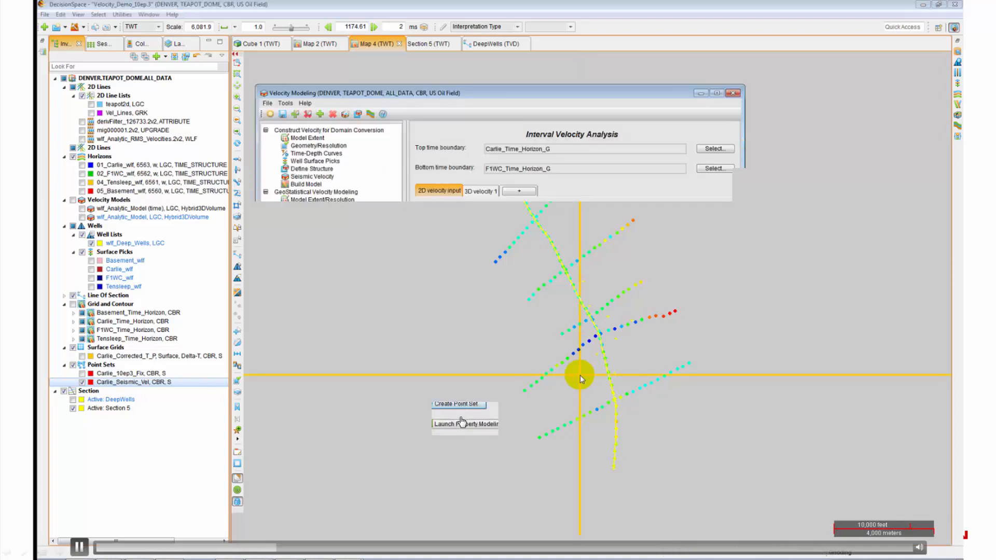
# Step: Start property modeling from Carlie_Seismic_Vel with domain Others and the Velocity attribute
pyautogui.click(479, 423)
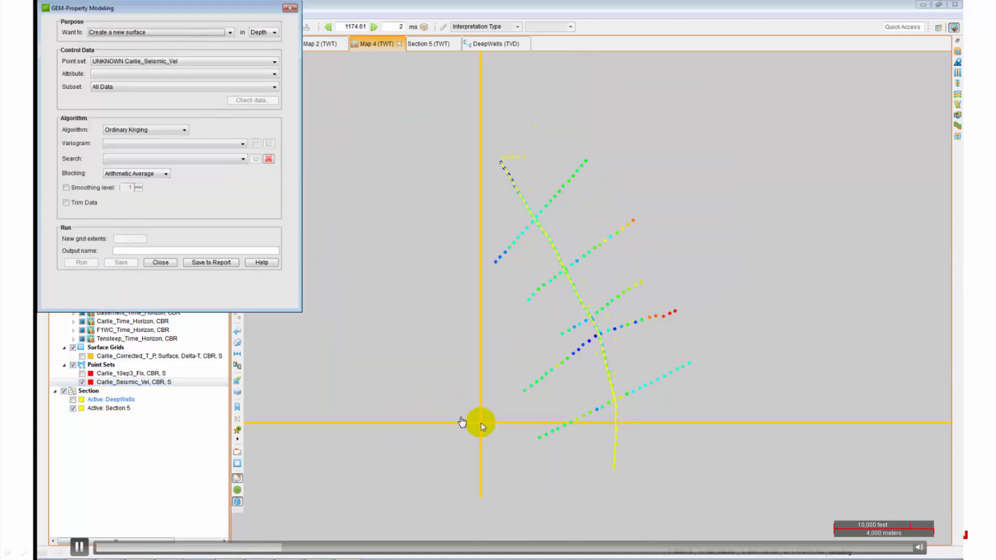
pyautogui.click(265, 32)
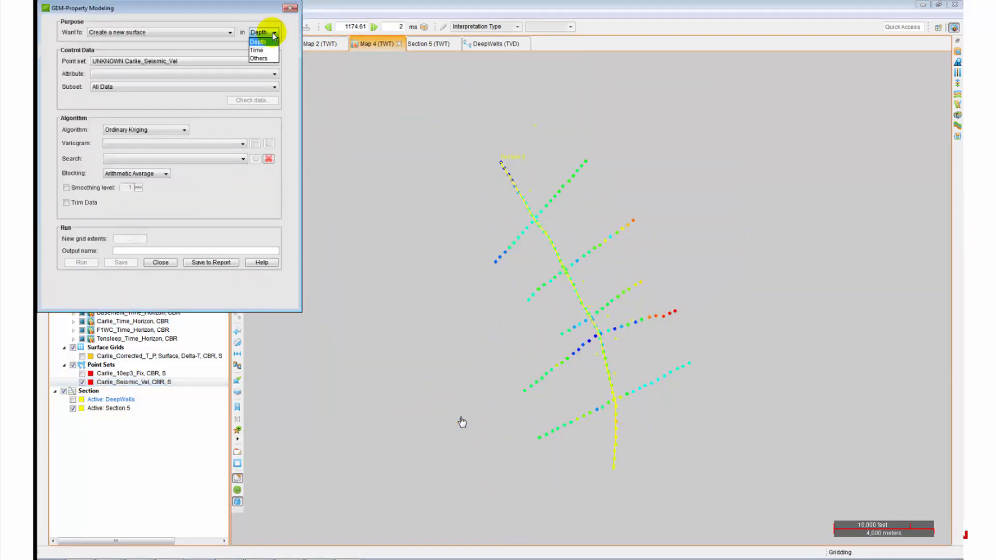
pyautogui.click(262, 58)
pyautogui.click(243, 74)
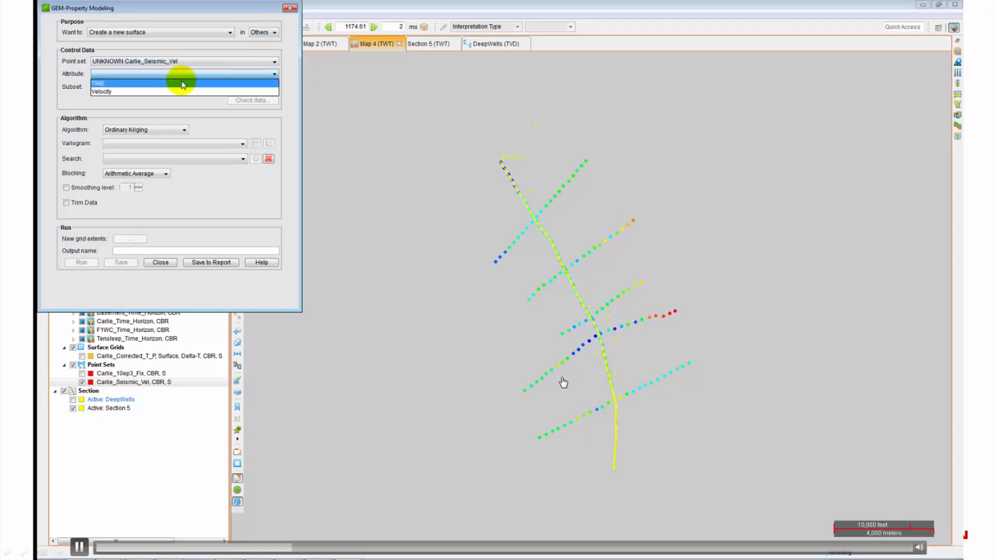
pyautogui.click(145, 91)
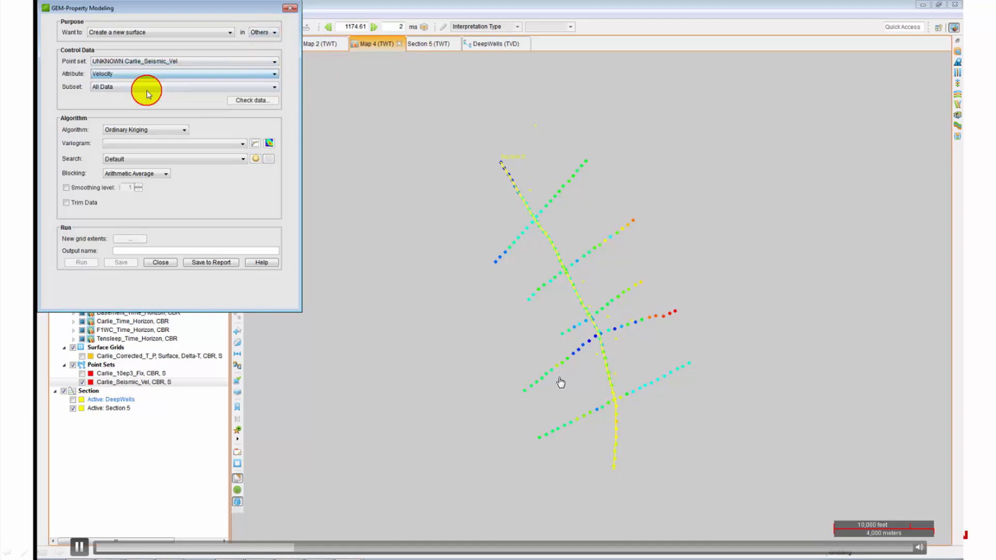
# Step: Review the velocity histogram, outlier box plot and location map in Check Data
pyautogui.click(240, 101)
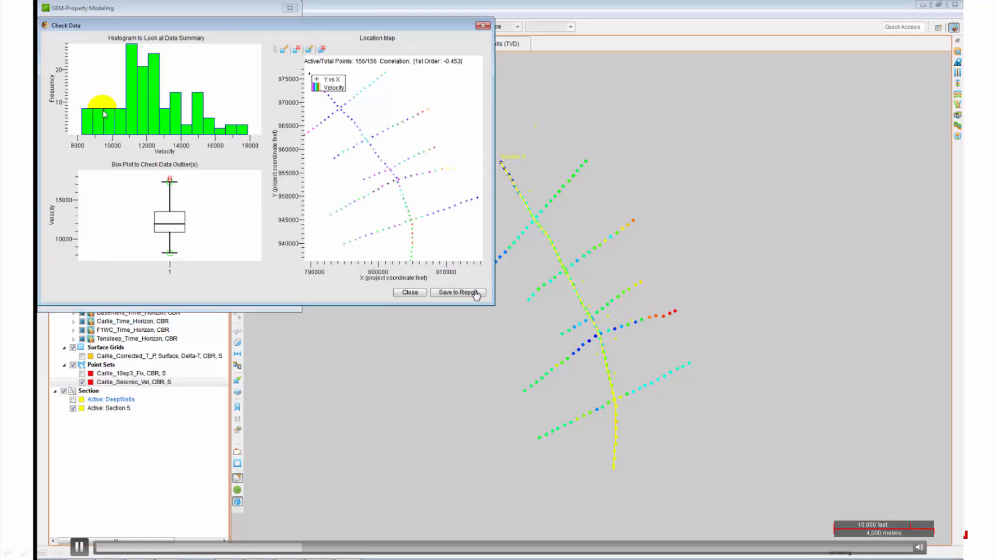
pyautogui.click(441, 358)
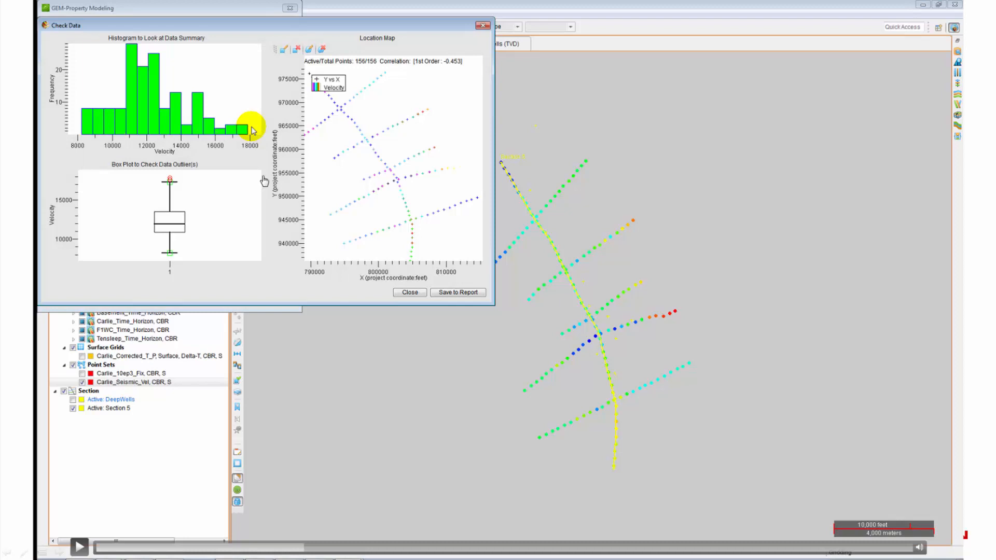
pyautogui.click(378, 367)
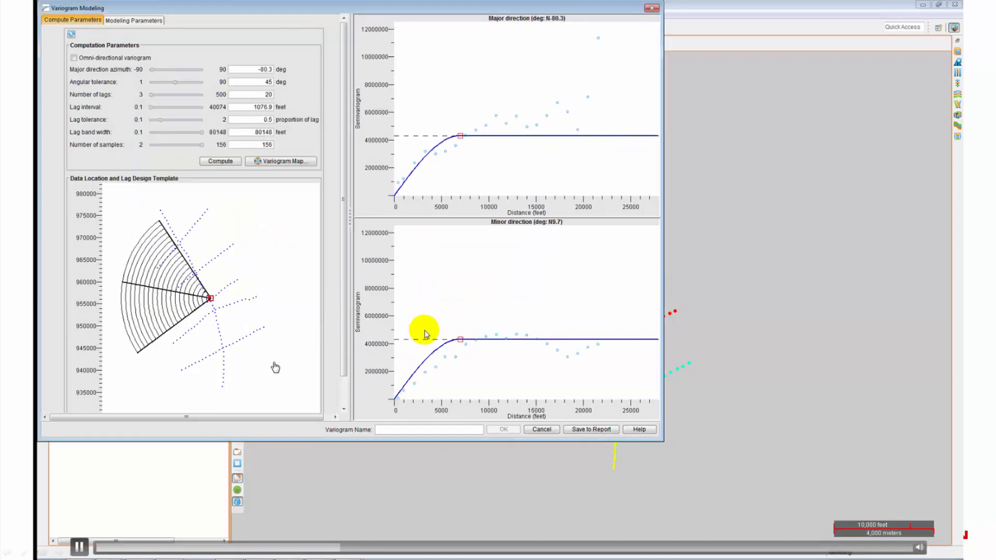
# Step: Review the major- and minor-direction variogram fit and accept it as Carlie_Seismic_Vels
pyautogui.click(200, 321)
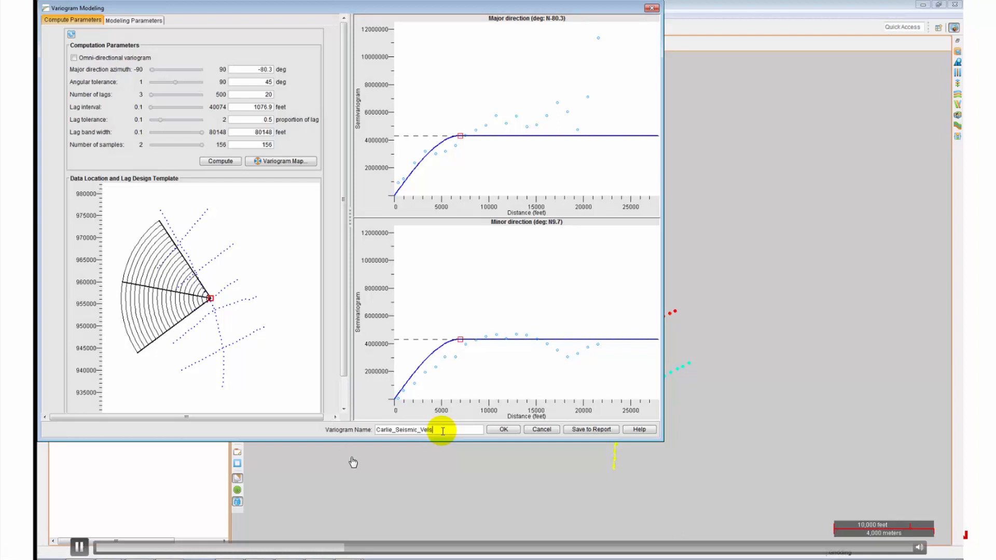
pyautogui.click(497, 430)
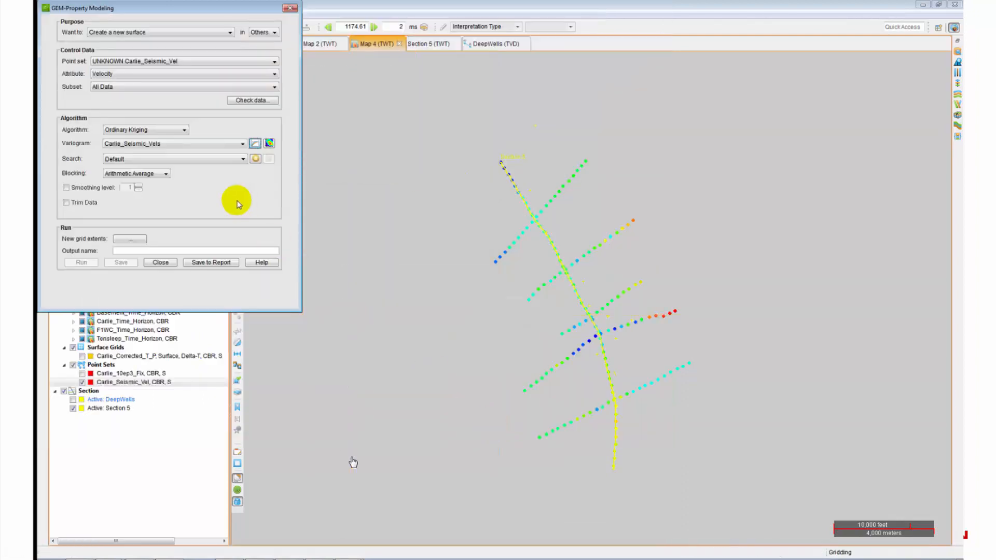
# Step: Krige the velocity points into Carlie_Seis_Vels on a 100 × 100 grid with smoothing level 2
pyautogui.click(66, 187)
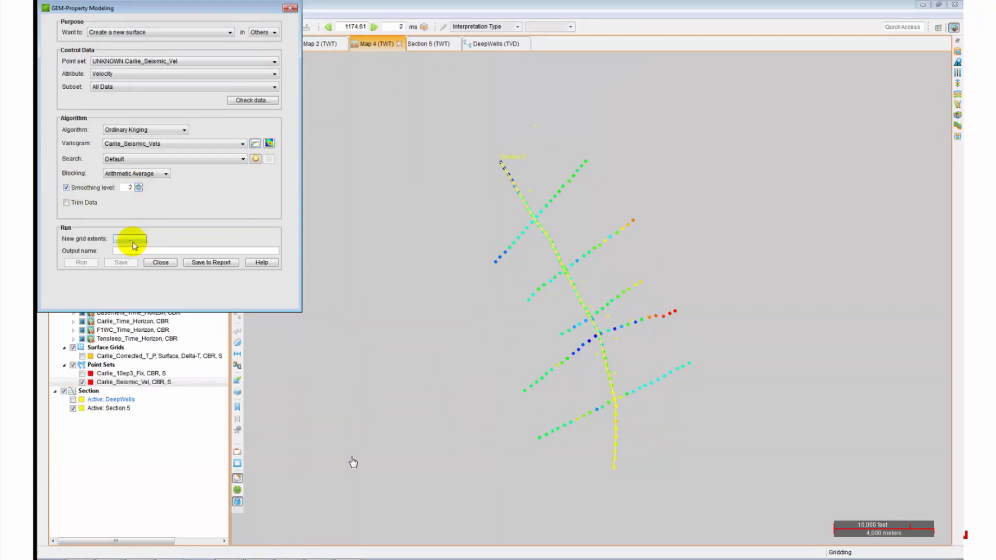
pyautogui.click(130, 239)
pyautogui.click(322, 447)
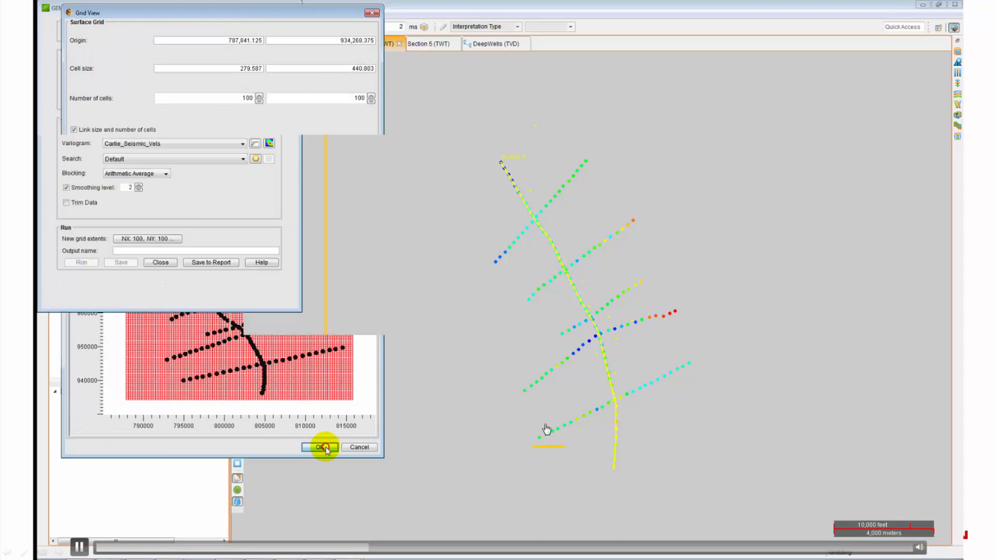
pyautogui.click(151, 251)
pyautogui.write('Carlie_Seis_Vels')
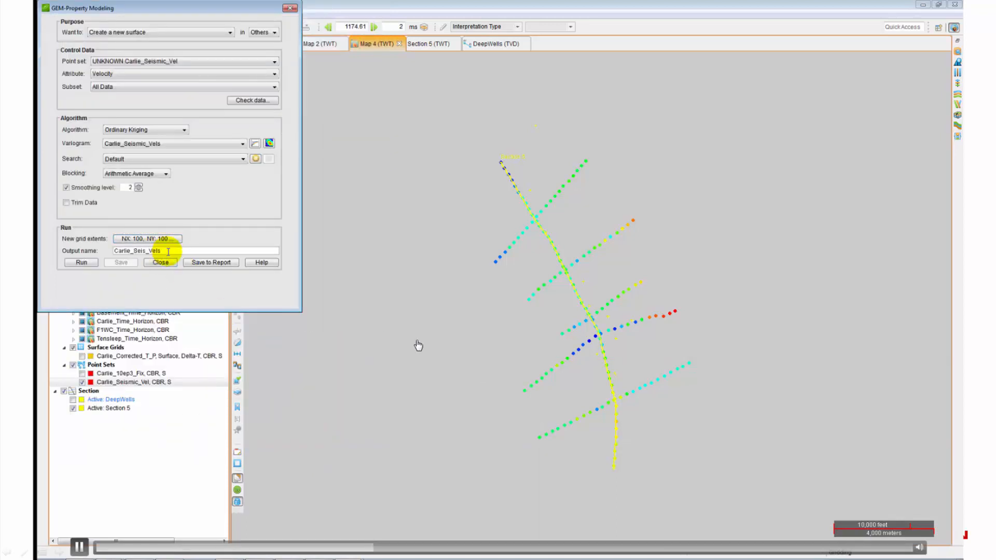
pyautogui.click(83, 262)
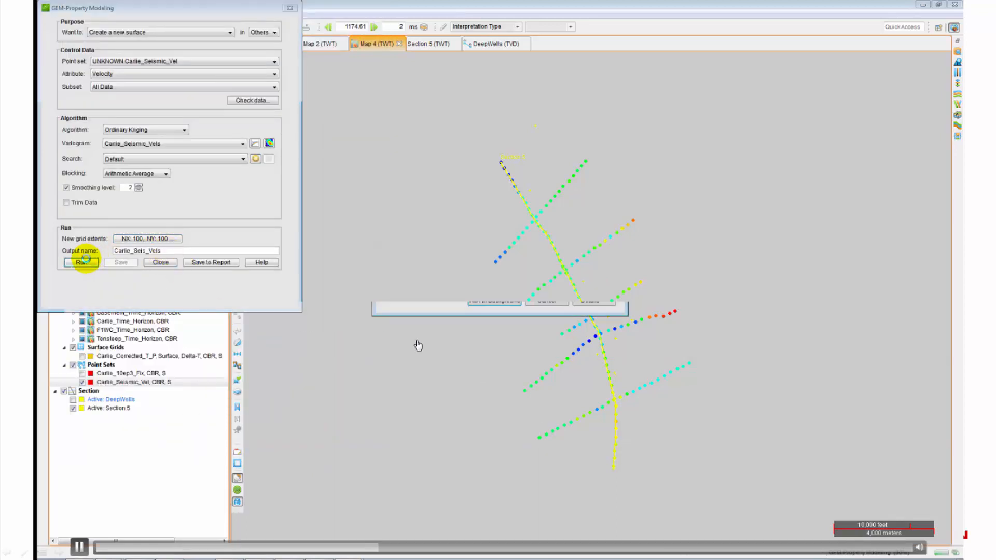
pyautogui.click(177, 161)
pyautogui.click(290, 8)
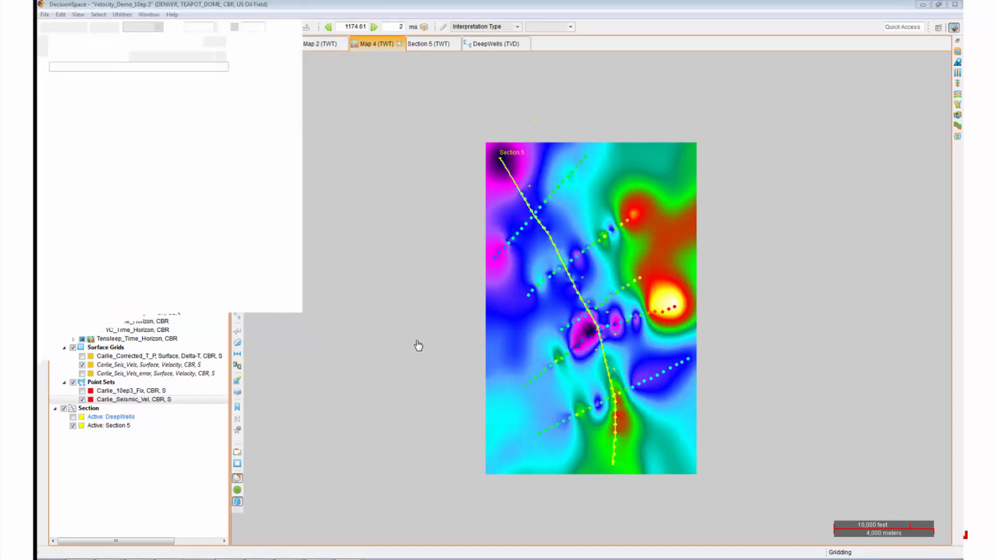
# Step: Display Carlie_Seis_Vels_error on Map 4 and review the low kriging error along the velocity lines
pyautogui.click(82, 373)
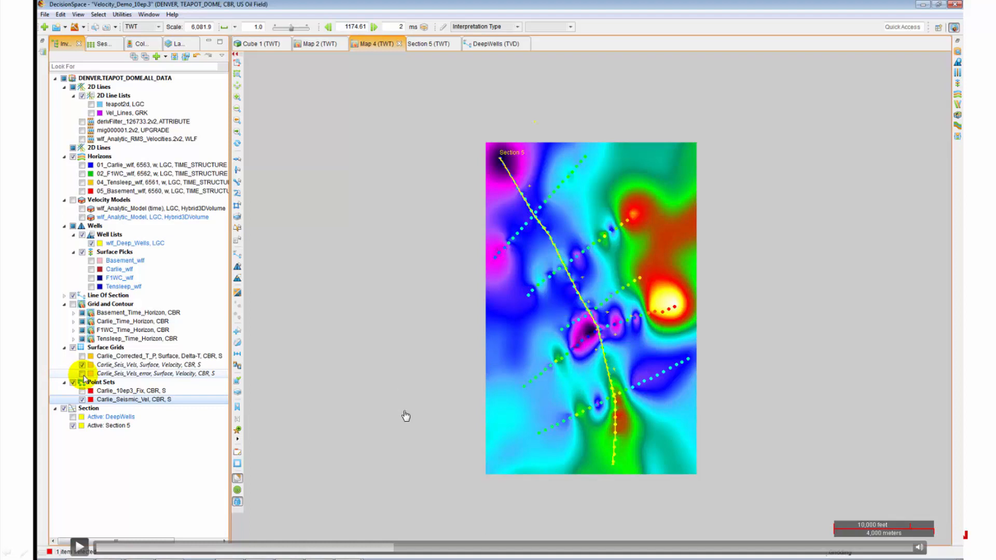
pyautogui.click(412, 440)
pyautogui.click(412, 444)
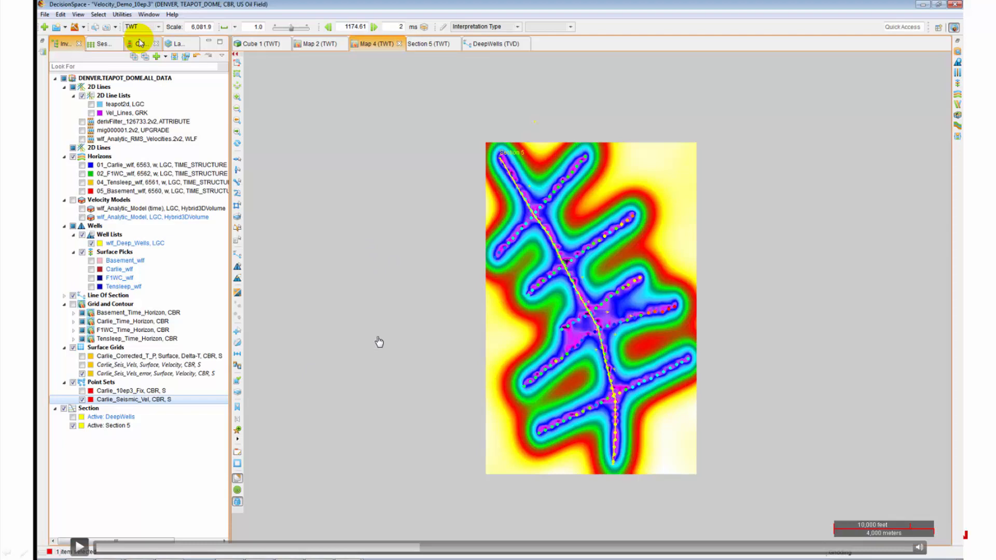
# Step: Check the error grid's colour scale, then replace it on the map with the Carlie_Seis_Vels grid
pyautogui.click(140, 43)
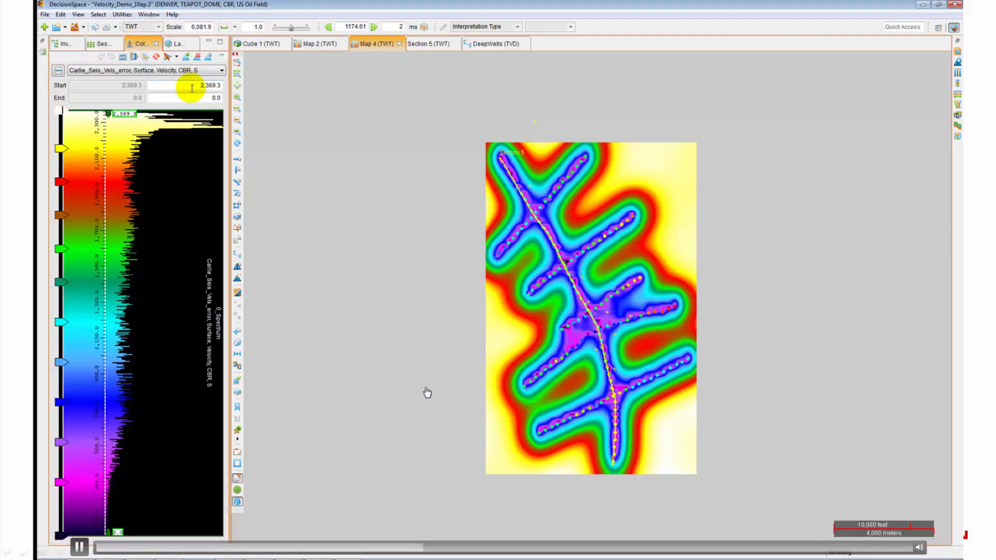
pyautogui.click(66, 44)
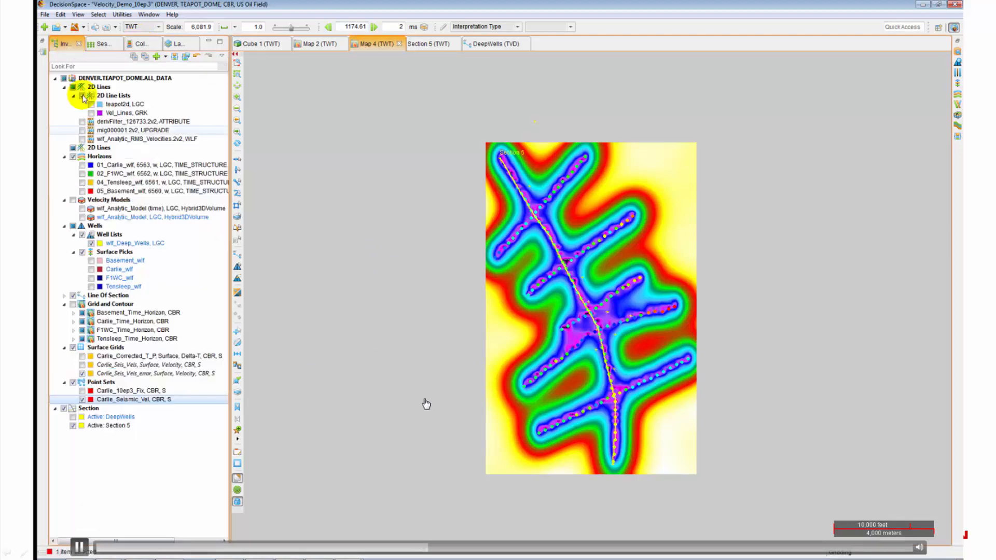
pyautogui.click(82, 373)
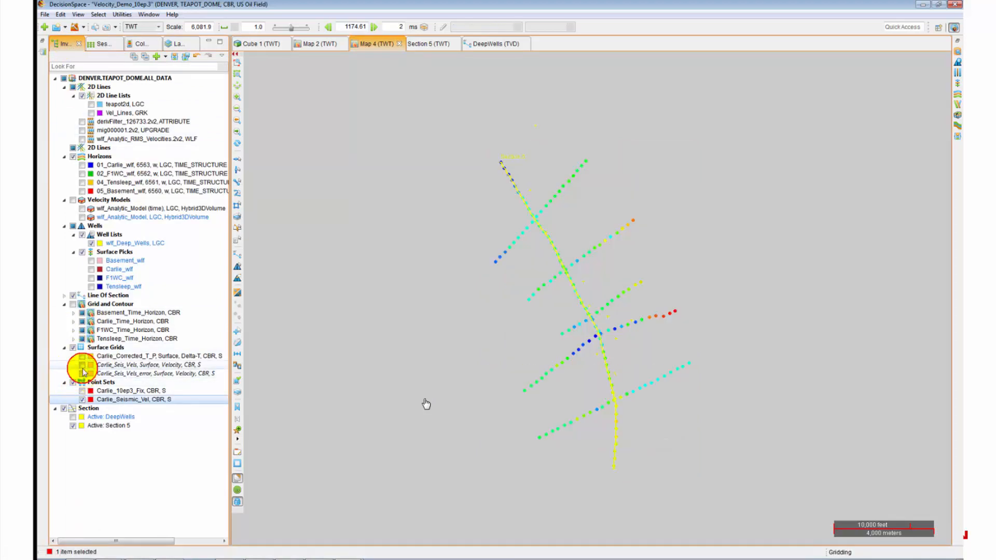
pyautogui.click(82, 364)
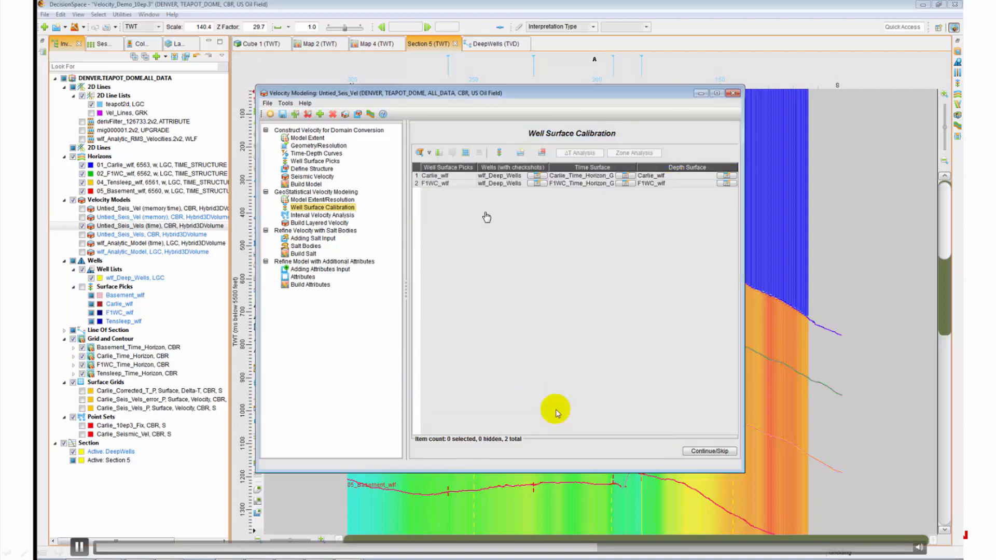
# Step: Review the Carlie_wf to F1WC_wf zone analysis of model versus well velocities at 13 wells
pyautogui.click(535, 227)
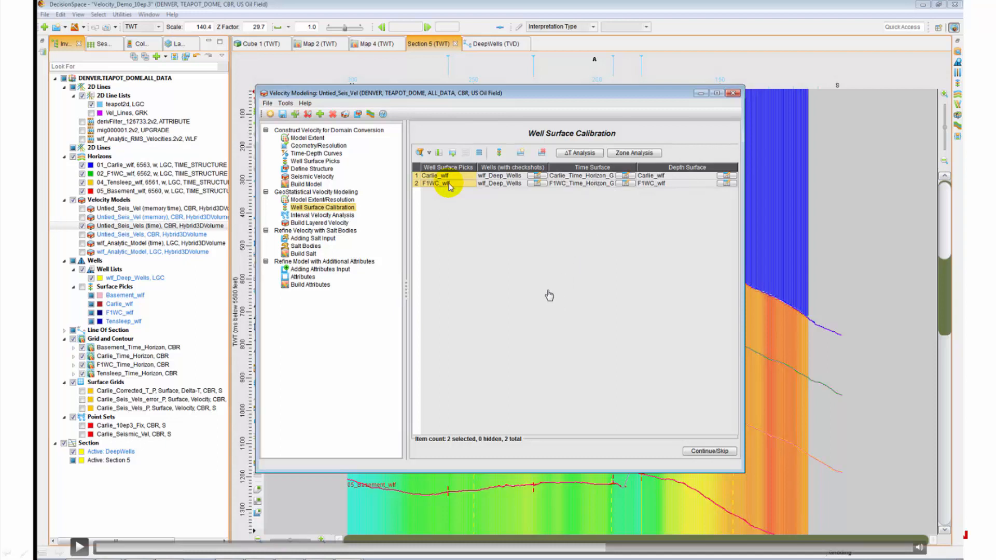
pyautogui.click(581, 291)
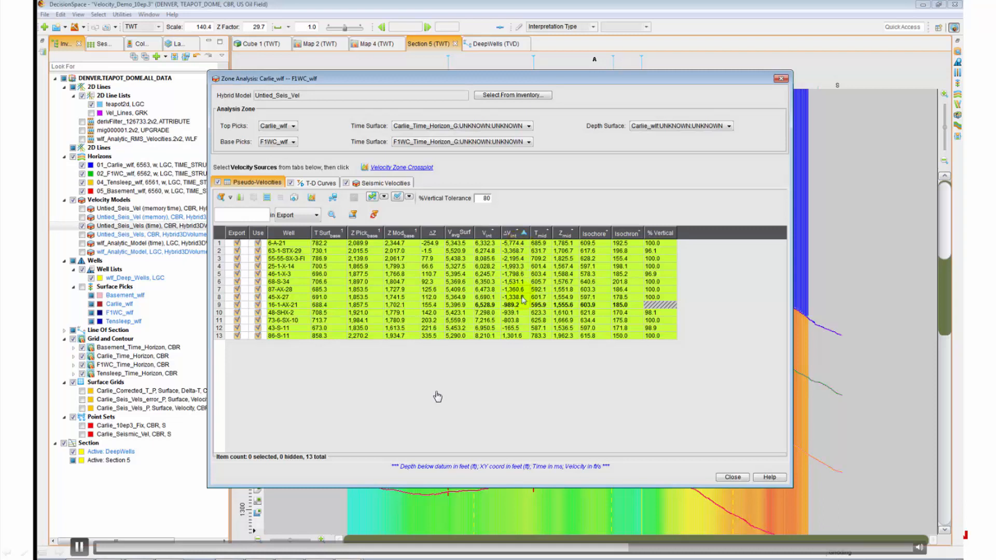
# Step: Export the ΔV_int column as the point set Carlie_wf – F1WC_wf22
pyautogui.click(332, 198)
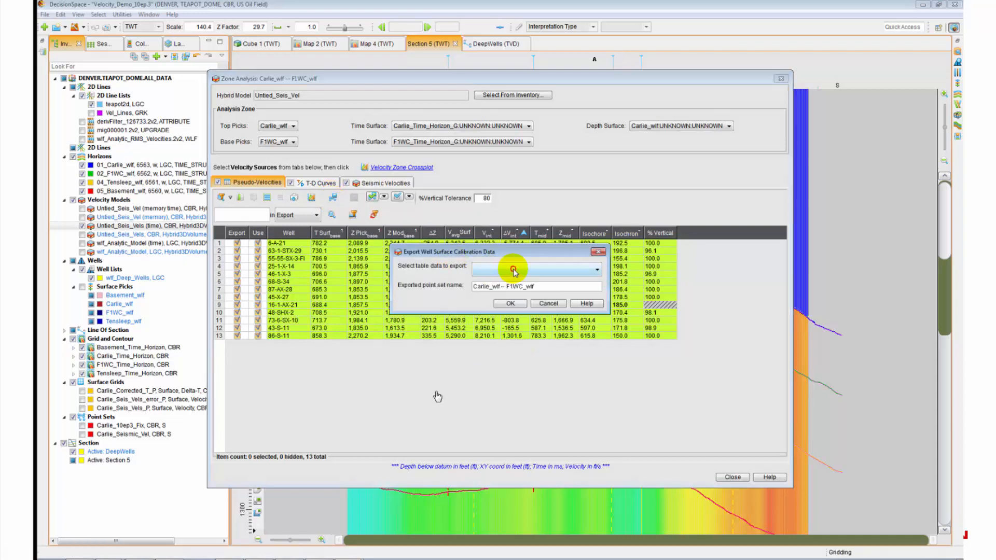
pyautogui.click(515, 269)
pyautogui.moveTo(597, 297); pyautogui.dragTo(598, 311)
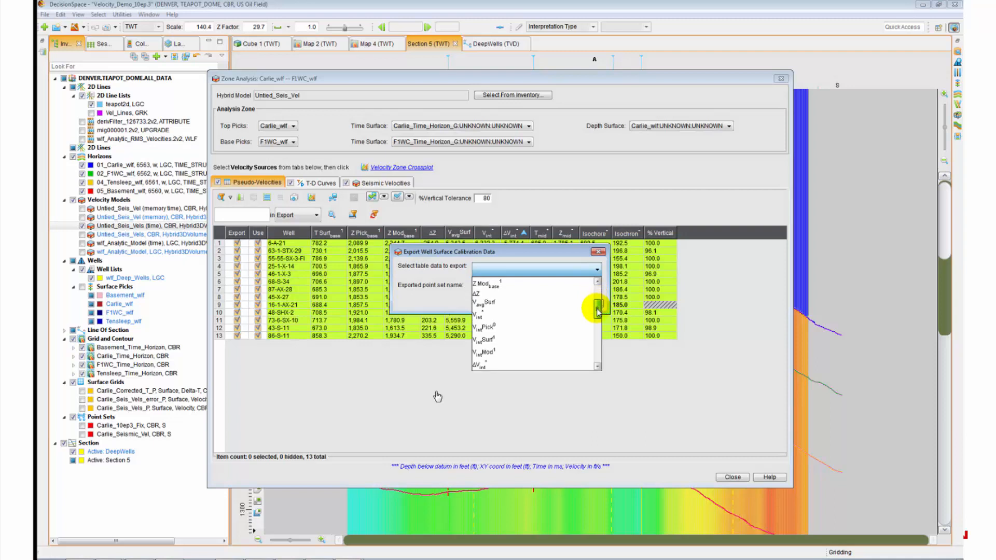
pyautogui.click(494, 365)
pyautogui.click(548, 285)
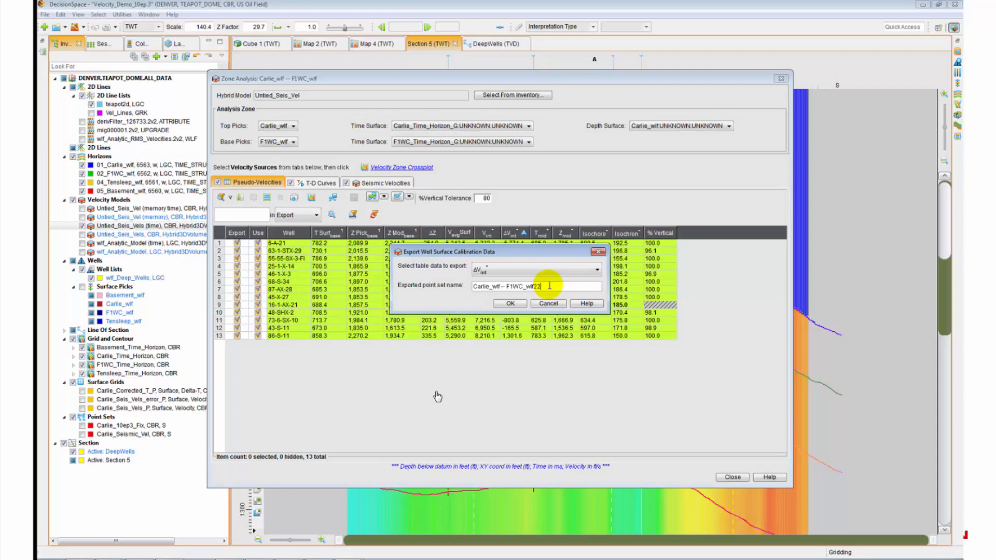
pyautogui.click(512, 308)
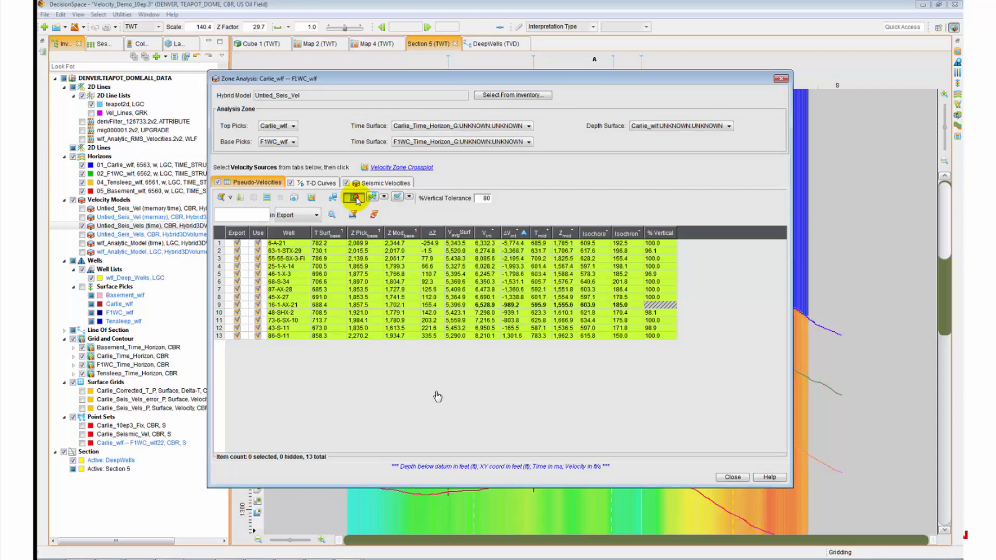
pyautogui.click(356, 199)
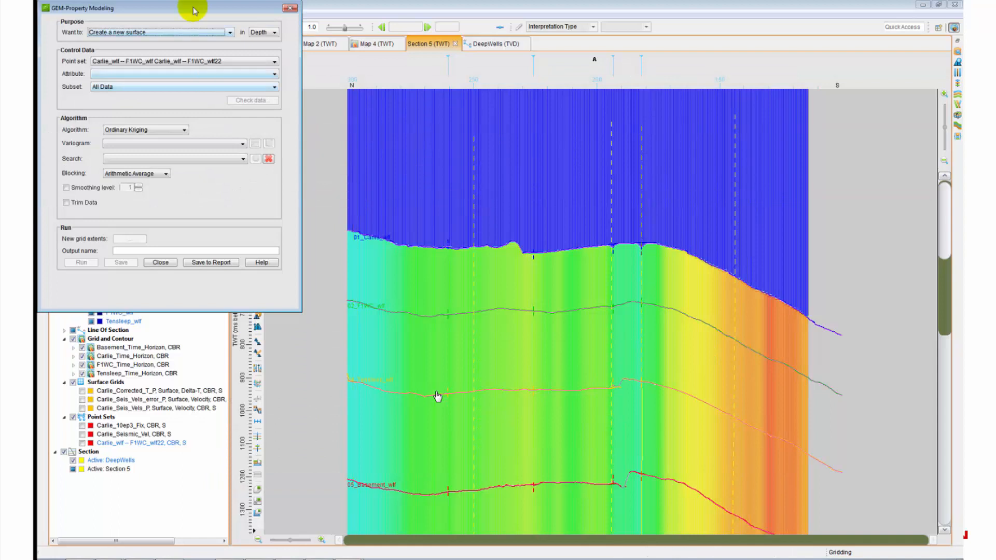
# Step: Set up mismatch correction of Carlie_Seis_Vels_P from Delta-V_int_* and check the control data
pyautogui.click(228, 32)
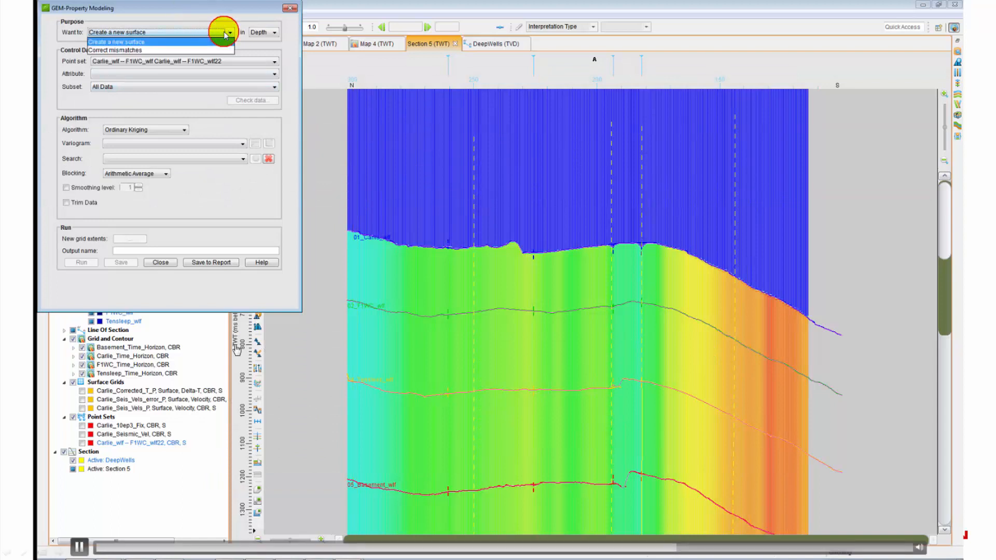
pyautogui.click(183, 50)
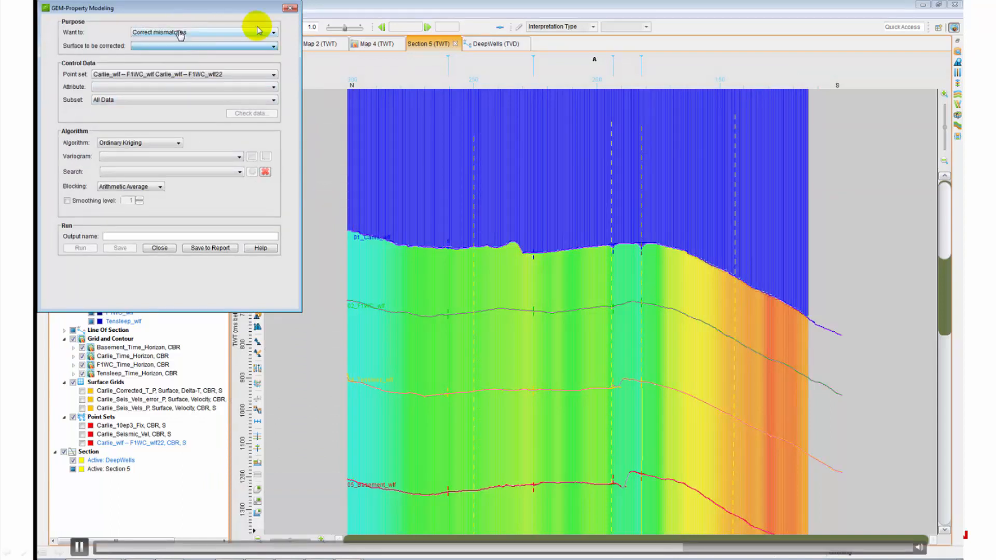
pyautogui.click(268, 45)
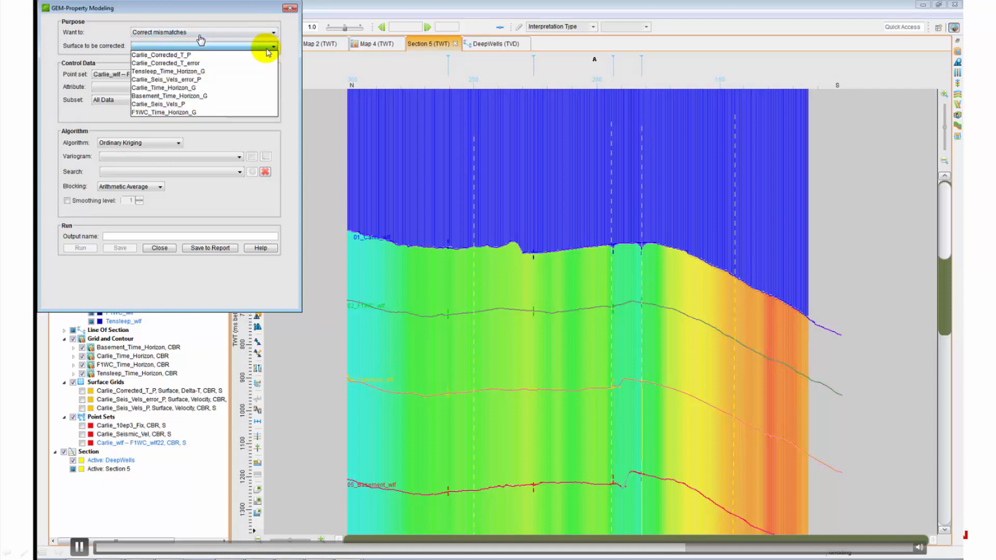
pyautogui.click(183, 105)
pyautogui.click(202, 92)
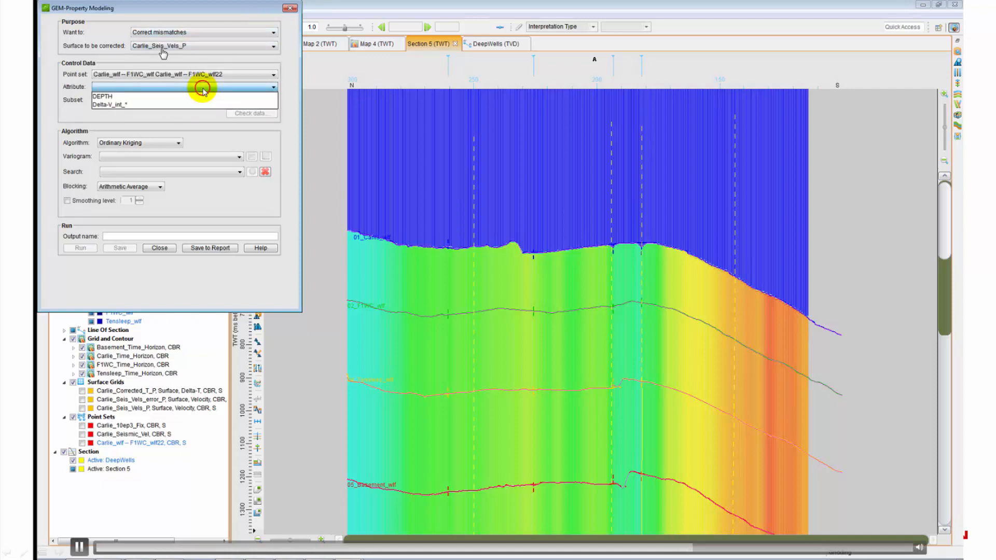
pyautogui.click(173, 105)
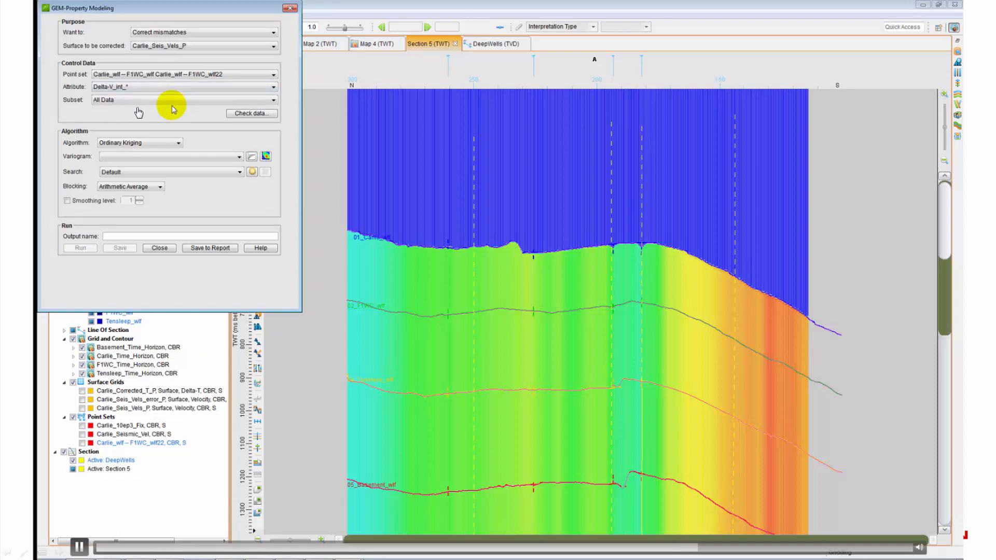
pyautogui.click(249, 113)
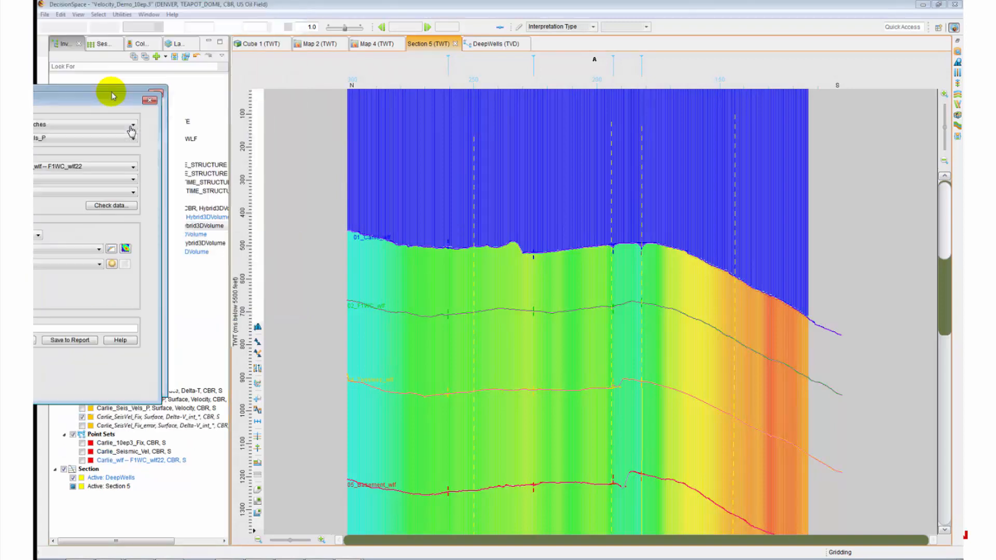
# Step: Toggle Carlie_SeisVel_Fix on Map 4 to compare the map with and without the correction
pyautogui.click(375, 44)
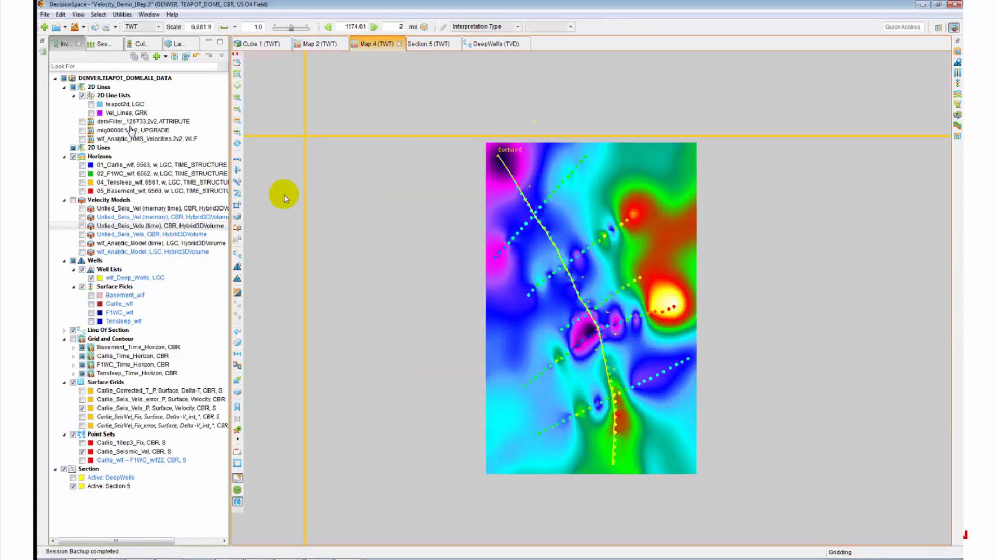
pyautogui.click(82, 417)
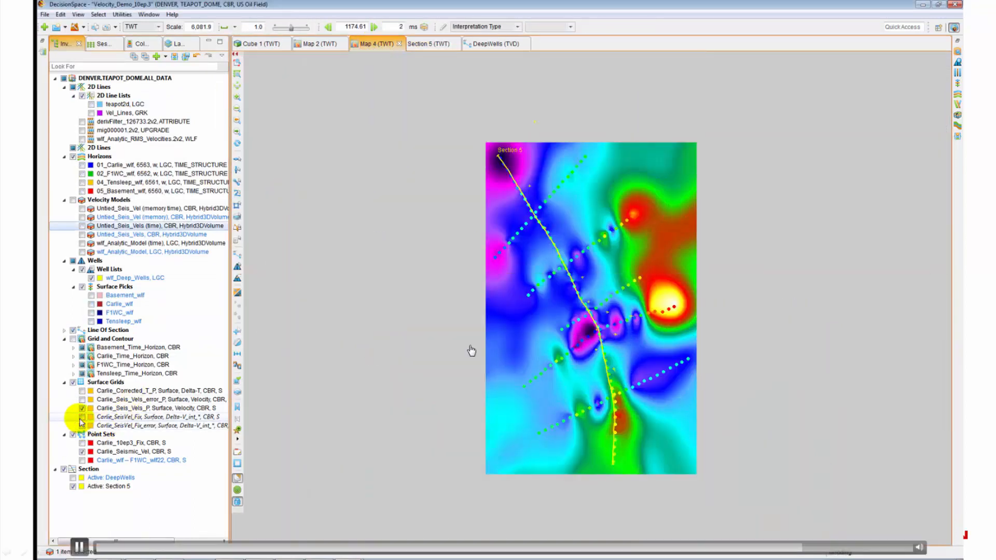
pyautogui.click(82, 418)
pyautogui.click(81, 418)
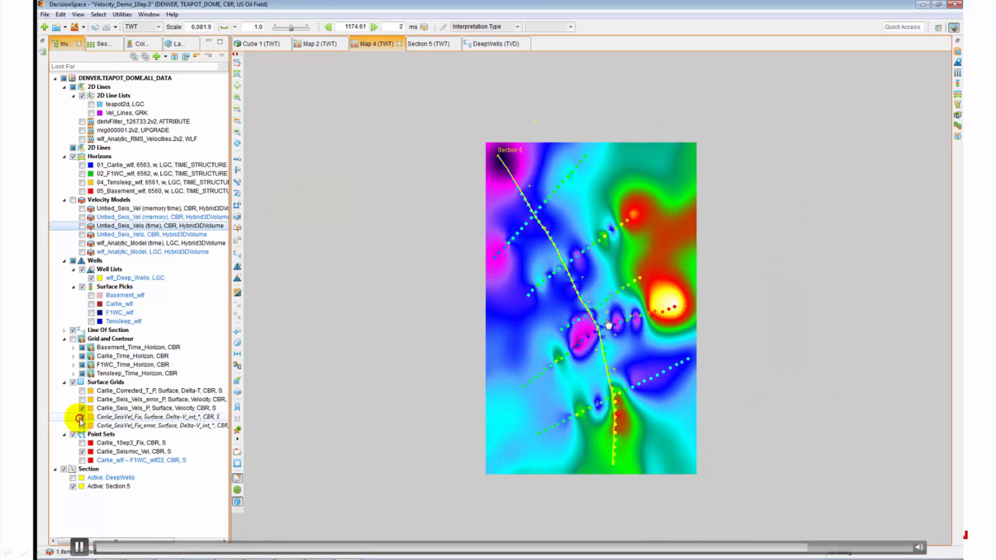
pyautogui.click(81, 418)
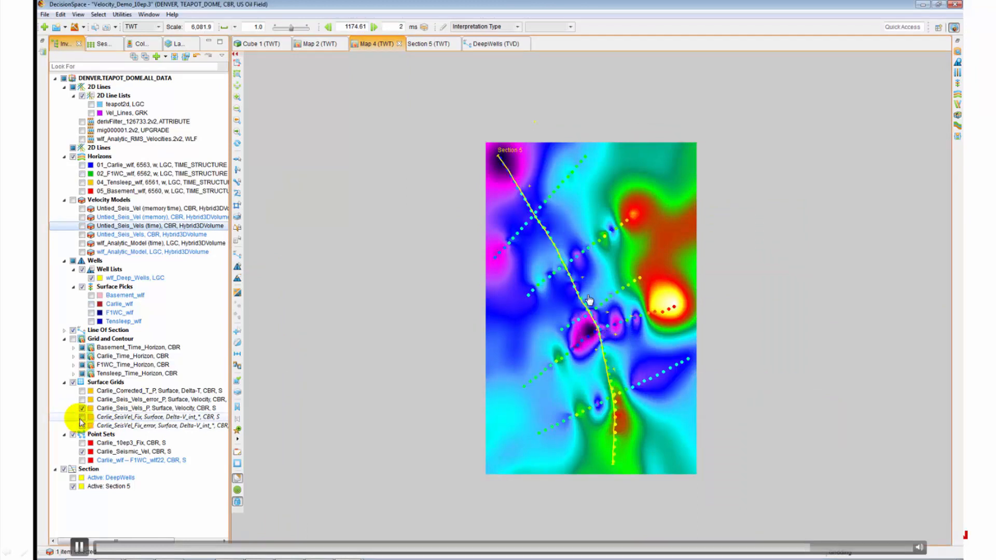
# Step: Show Carlie_SeisVel_Fix and save it to OpenWorks as Carlie_SeisVel_Fix_P
pyautogui.click(82, 418)
pyautogui.rightClick(110, 418)
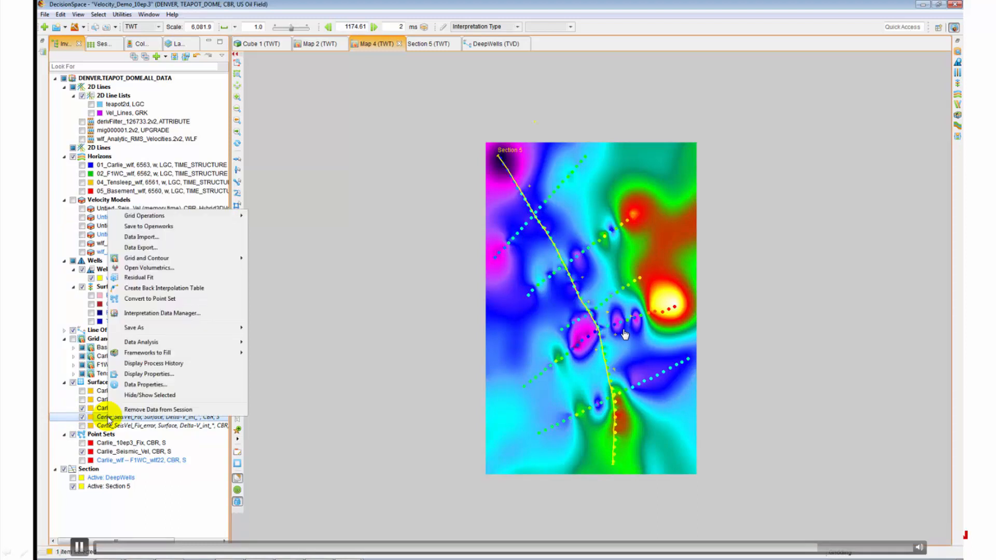
pyautogui.click(149, 226)
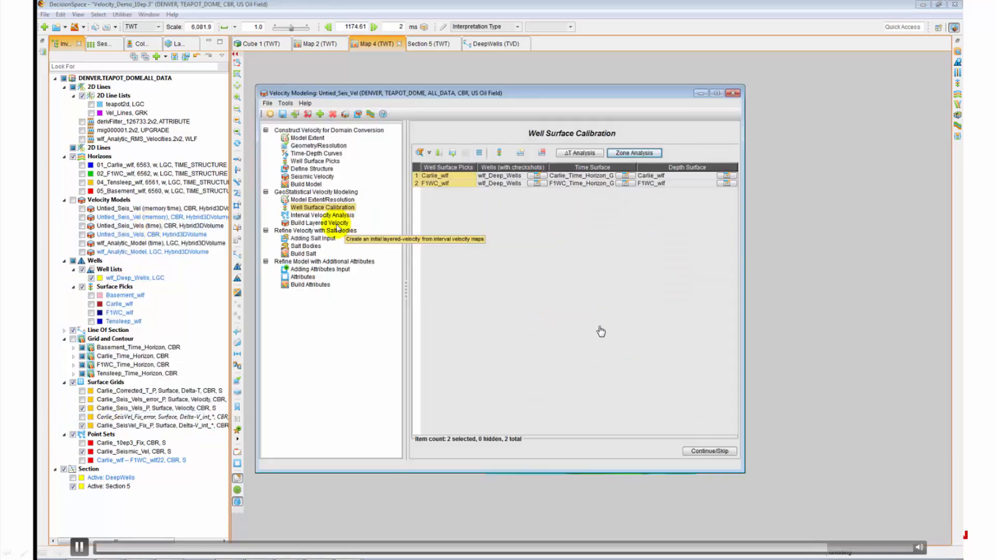
# Step: Set layer 2's interval velocity to Carlie_SeisVel_Fix_P in Build Layered Velocity
pyautogui.click(338, 226)
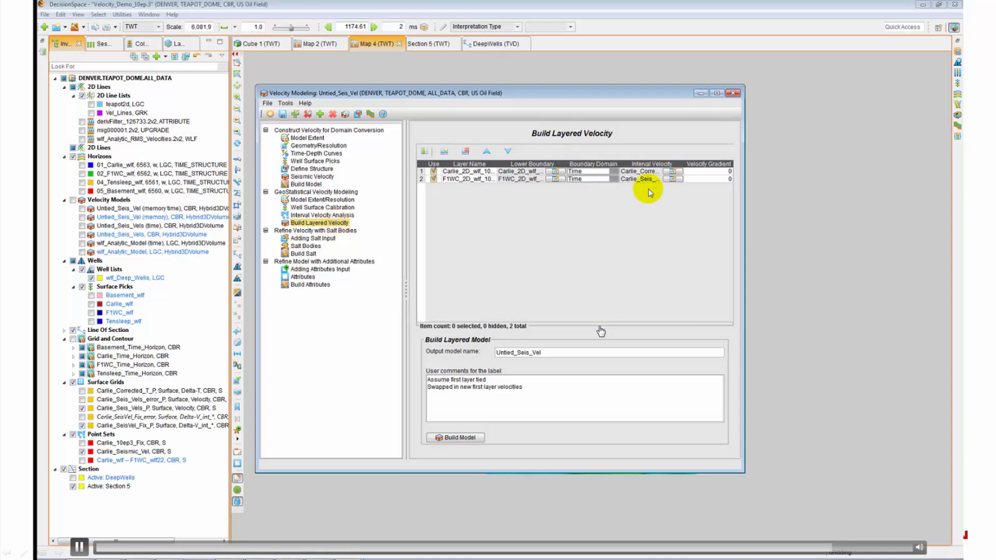
pyautogui.click(671, 179)
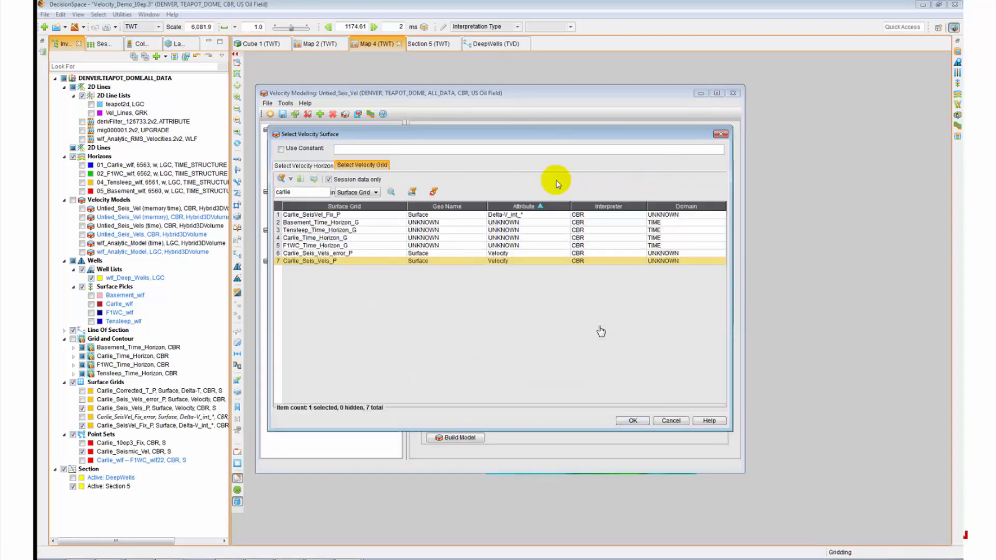
pyautogui.click(331, 215)
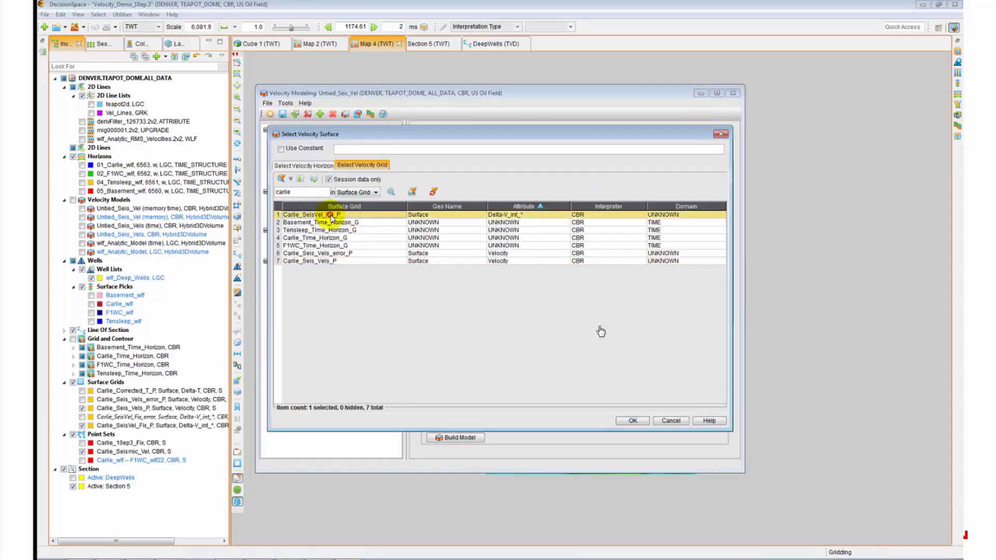
pyautogui.click(634, 421)
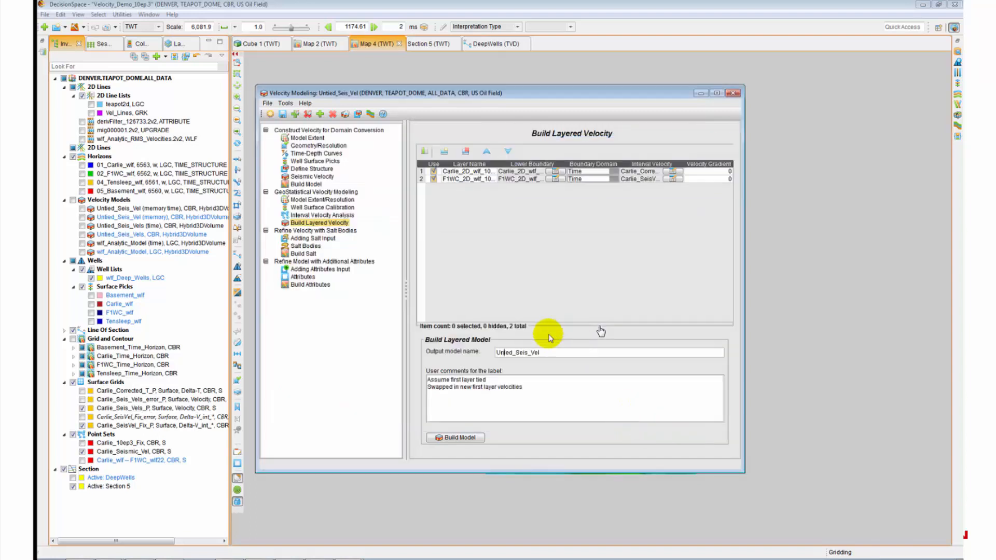
# Step: Rename the output model to Tied_Seis_Vel, build it and save it to OpenWorks
pyautogui.press('BackSpace')
pyautogui.press('BackSpace')
pyautogui.write('T')
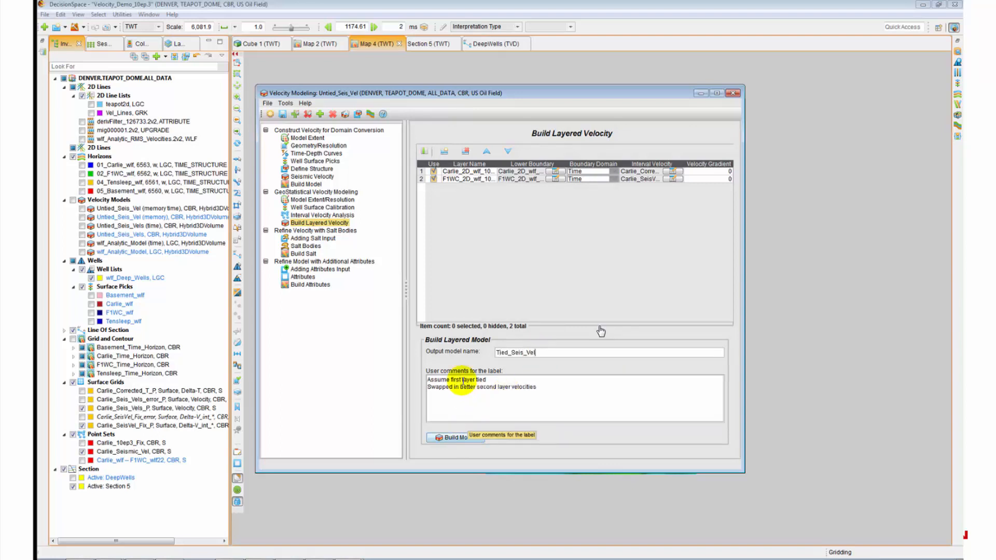
pyautogui.click(460, 438)
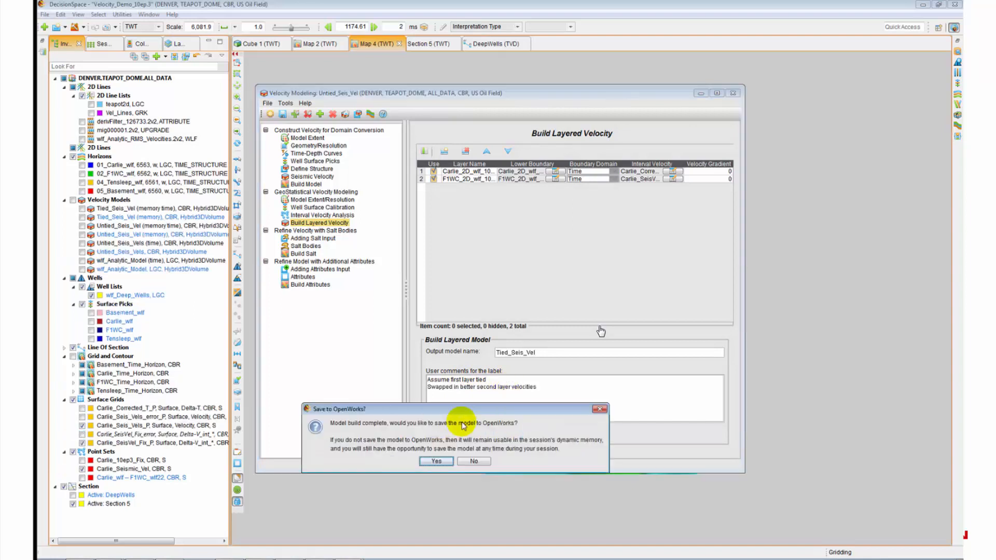
pyautogui.click(437, 461)
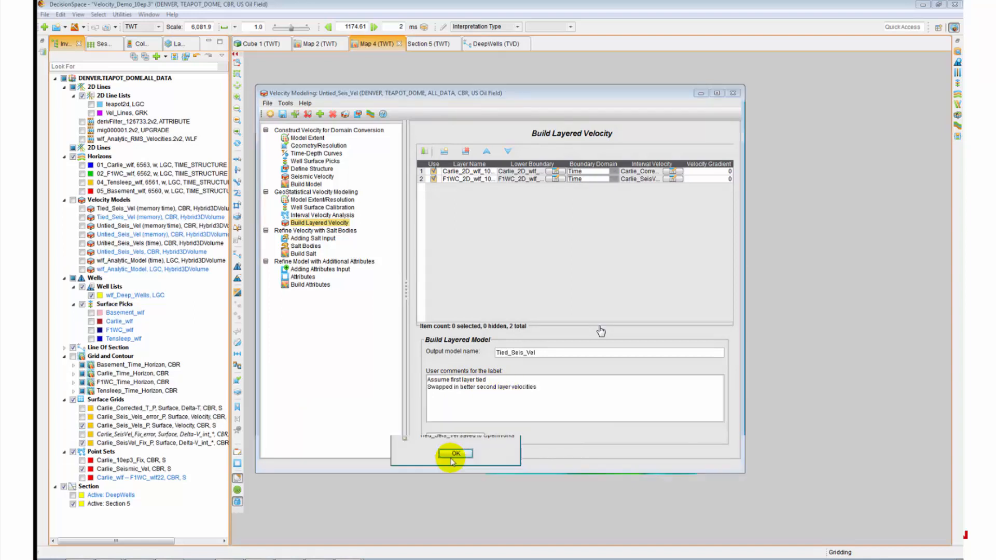
pyautogui.click(456, 456)
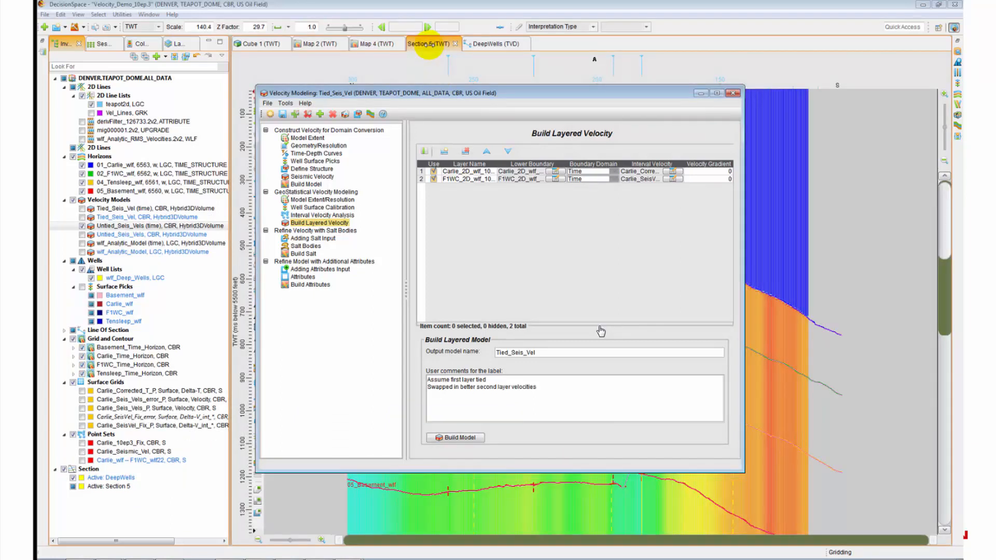
pyautogui.click(428, 44)
# Step: Toggle the Untied_Seis_Vels (time) and Tied_Seis_Vel (time) models on Section 5 to compare them
pyautogui.click(89, 226)
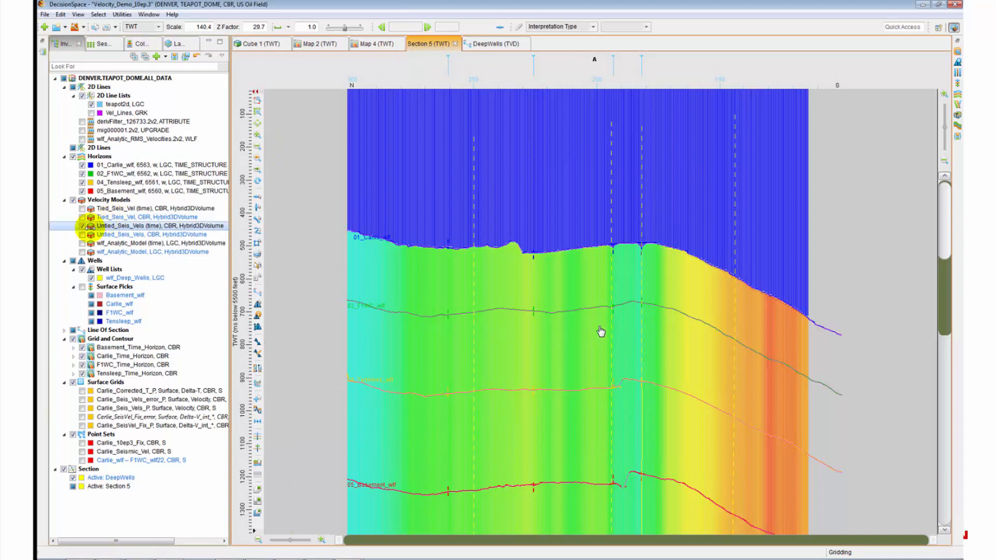
pyautogui.click(80, 209)
pyautogui.click(81, 226)
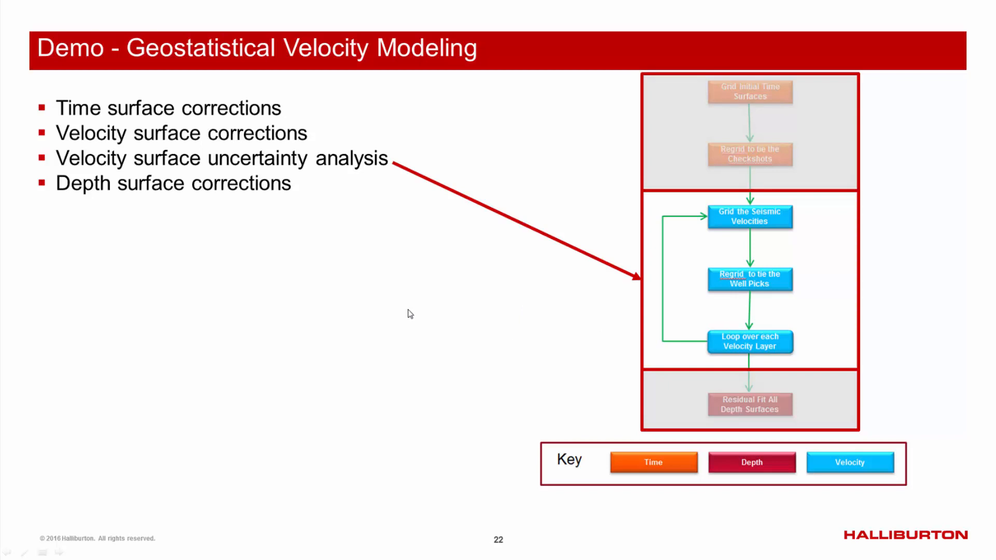
# Step: Advance to the uncertainty-analysis slide and play the Carlie_SeisVel_UCR kriging-with-uncertainty demo
pyautogui.click(328, 341)
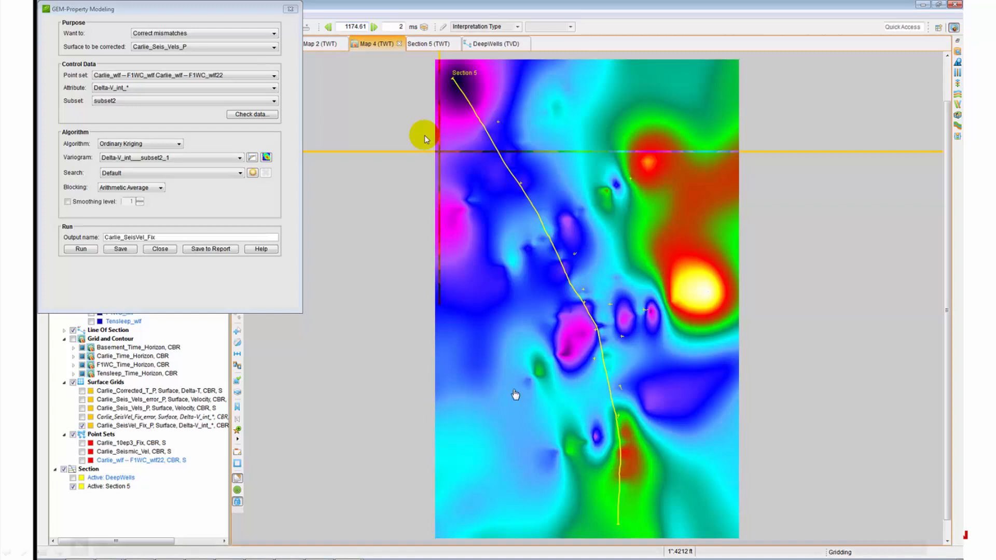
pyautogui.moveTo(445, 378)
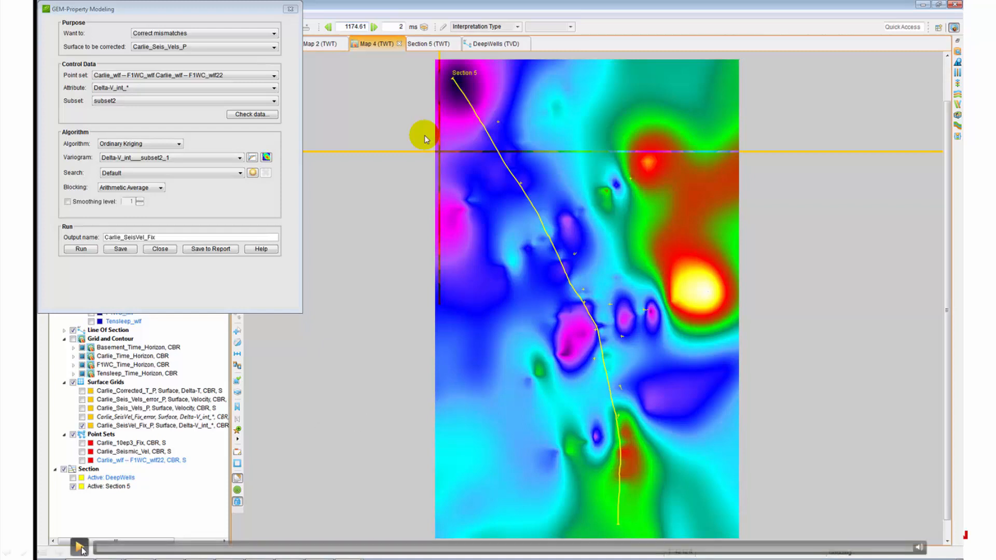
pyautogui.click(80, 546)
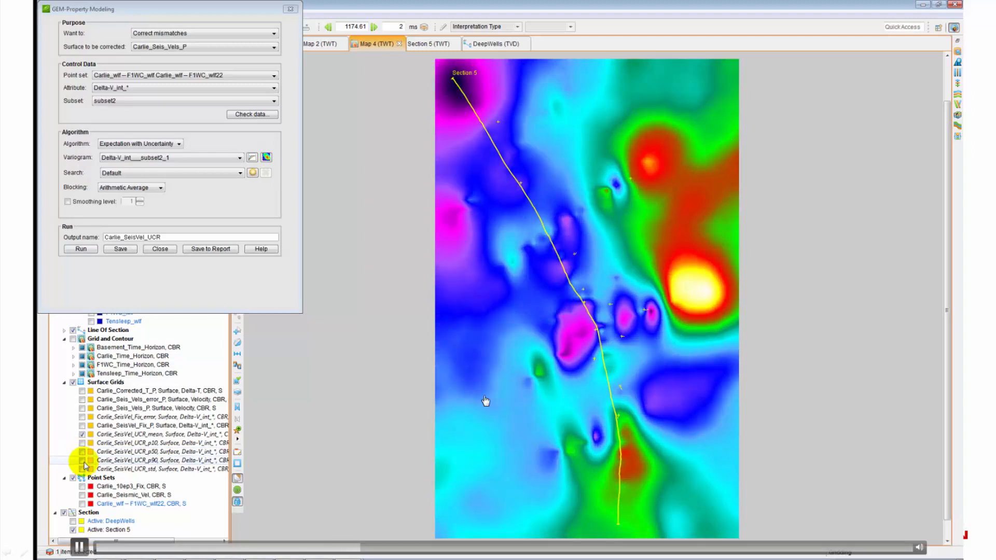
# Step: Pause the demo where Map 4 shows the Carlie_SeisVel_Fix_error grid around the wells
pyautogui.click(438, 386)
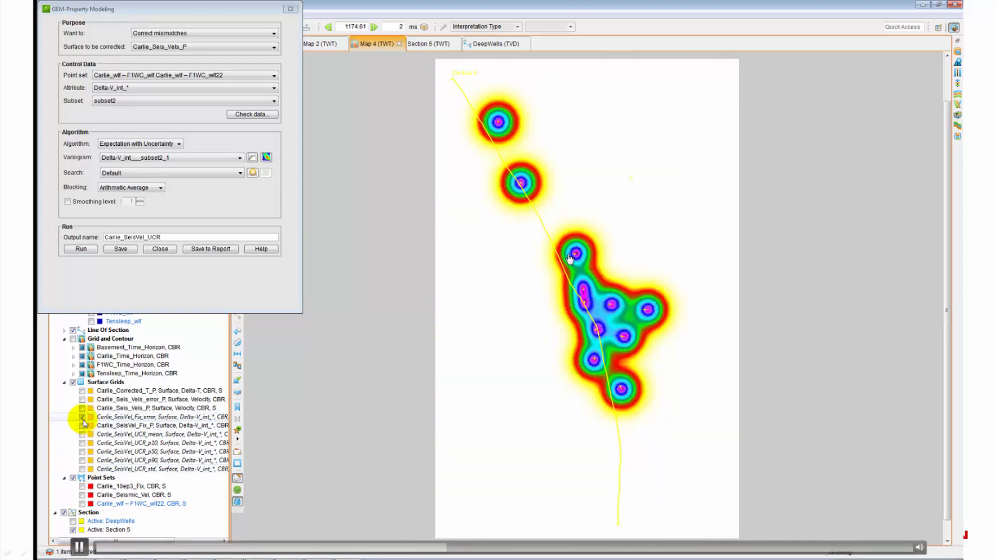
pyautogui.click(530, 262)
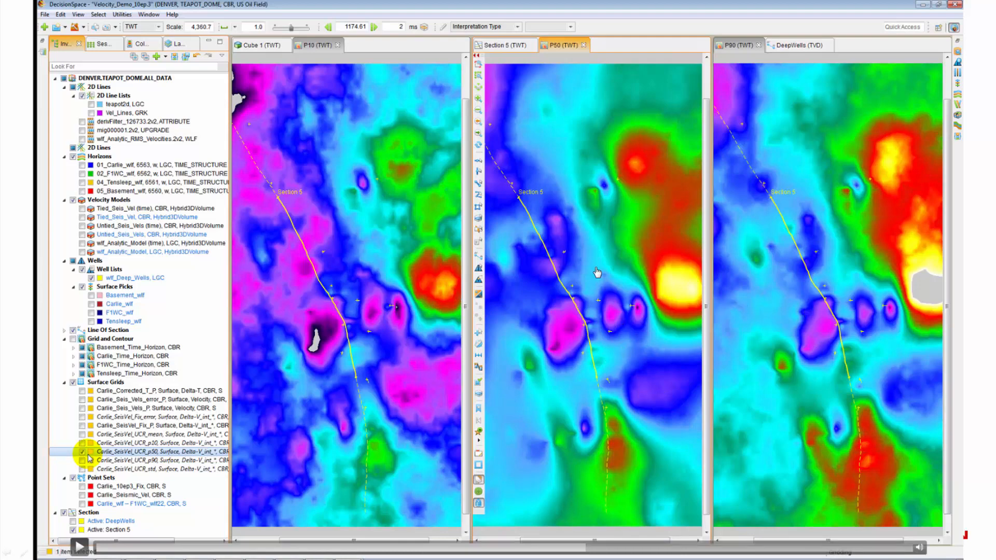
# Step: Resume the demo to show the P10, P50 and P90 UCR maps tiled side by side
pyautogui.click(572, 273)
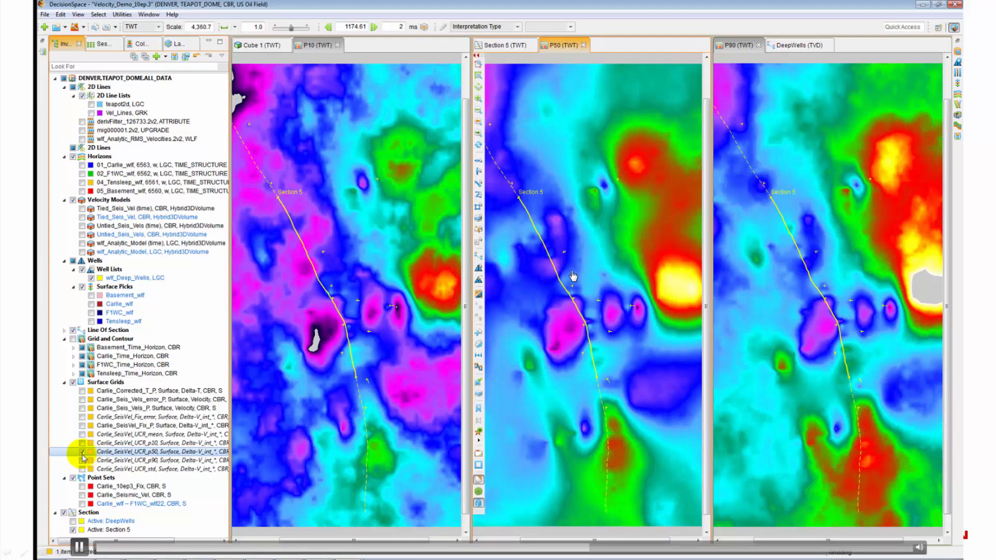
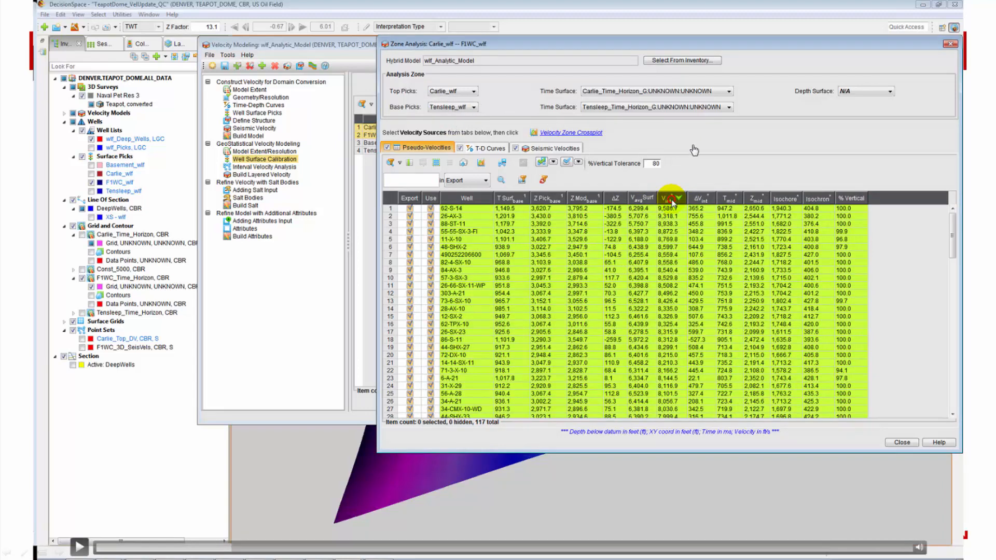
# Step: Sort the wells by interval velocity, highest first, and set the zone base pick to F1WC_wlf
pyautogui.click(671, 199)
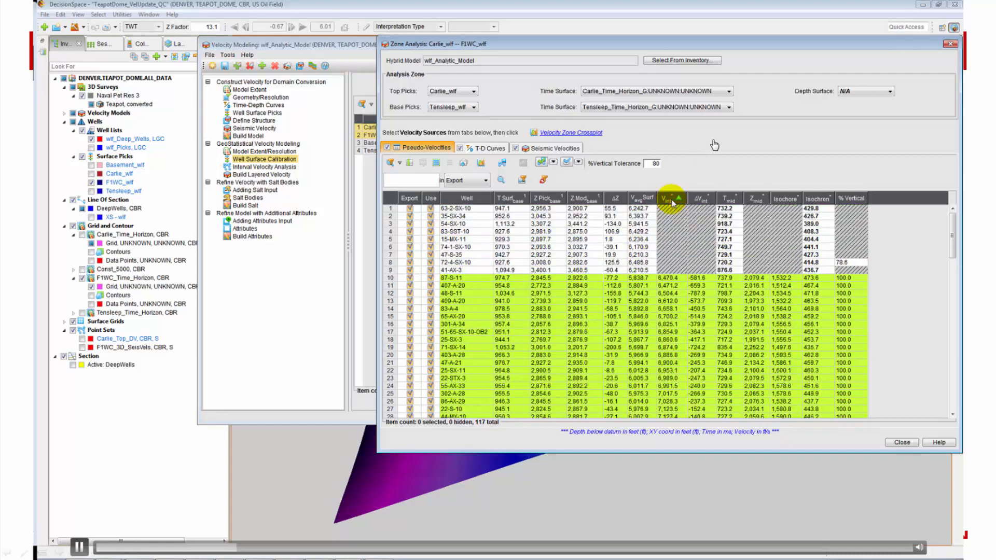
pyautogui.click(671, 199)
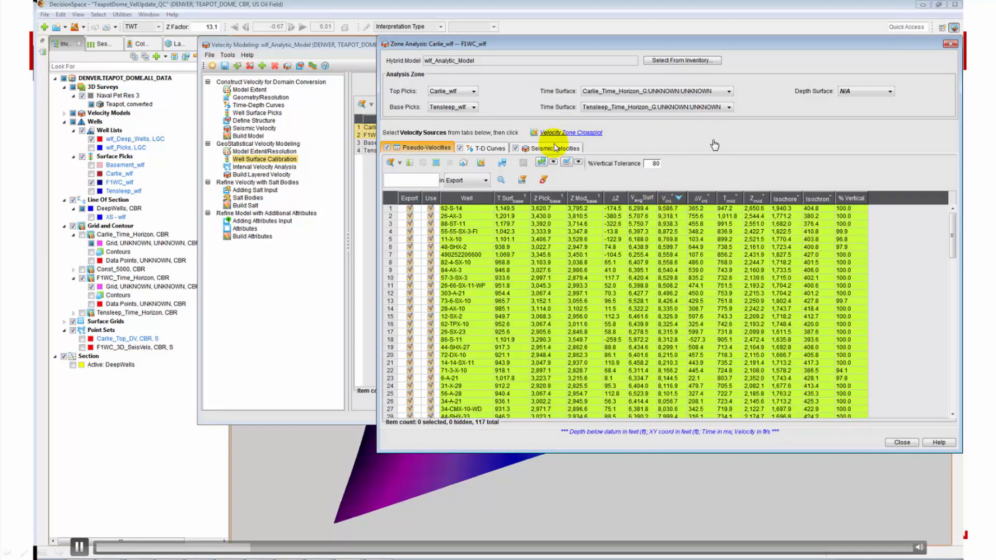
pyautogui.click(474, 108)
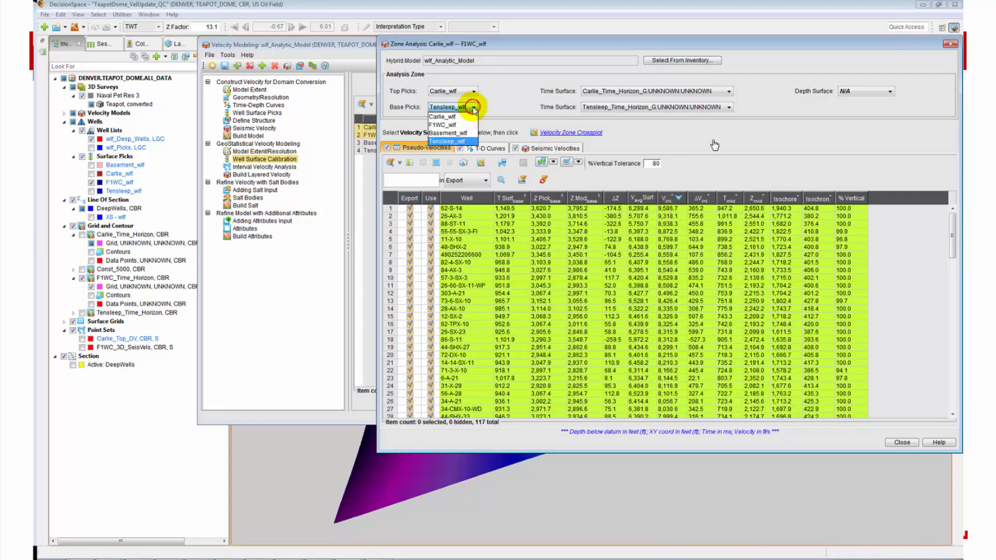
pyautogui.click(456, 126)
# Step: Use OpenWorks Velocity as the seismic velocity source and launch the Velocity Zone Crossplot
pyautogui.click(492, 149)
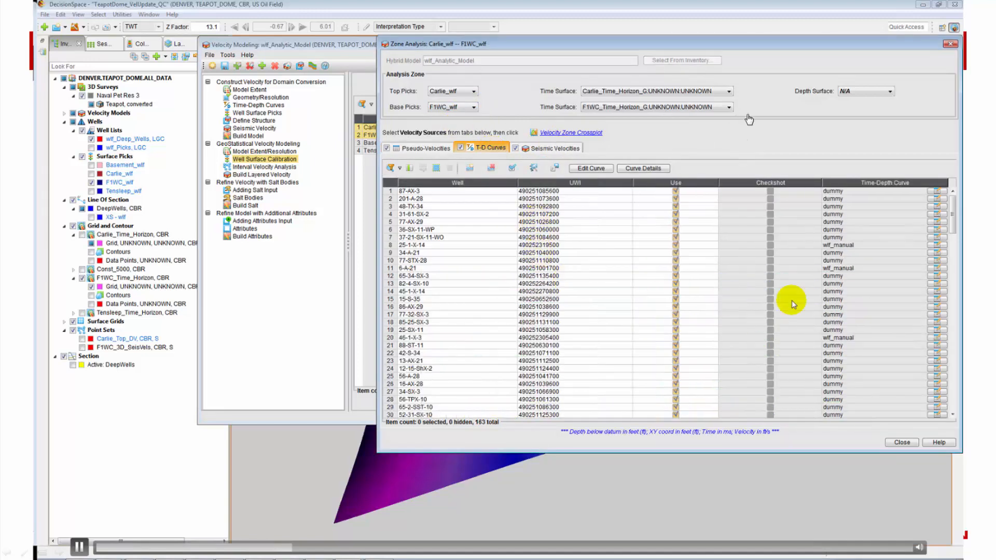
pyautogui.click(539, 149)
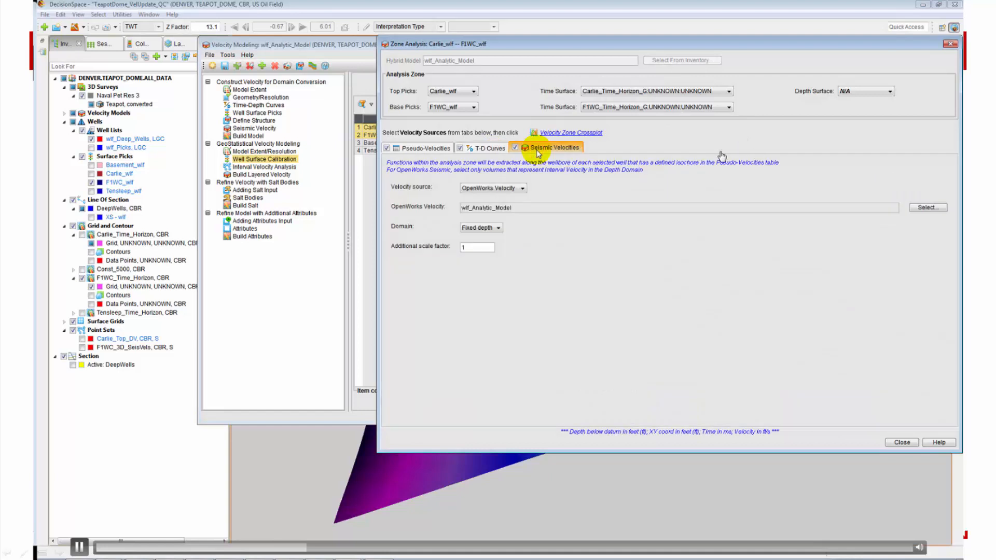
pyautogui.click(511, 188)
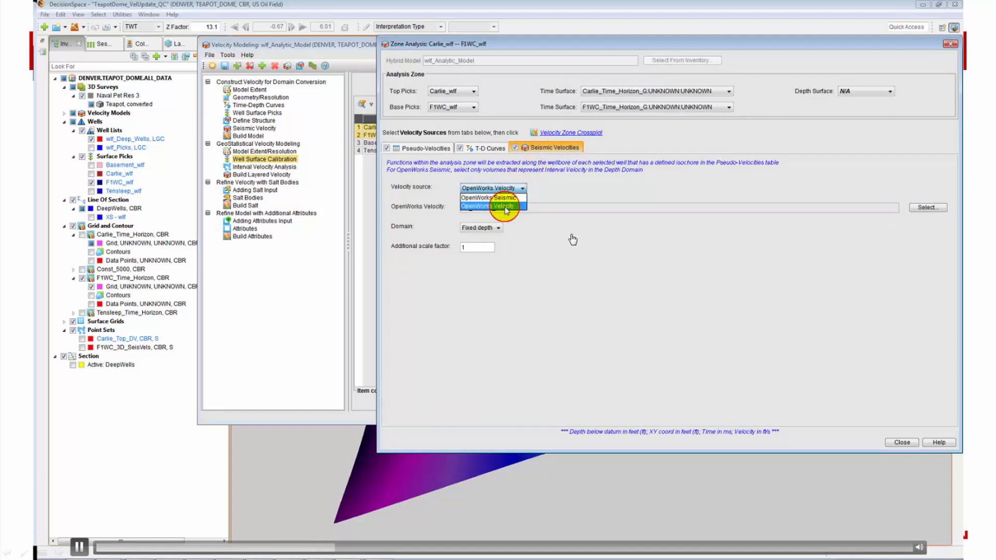
pyautogui.click(507, 205)
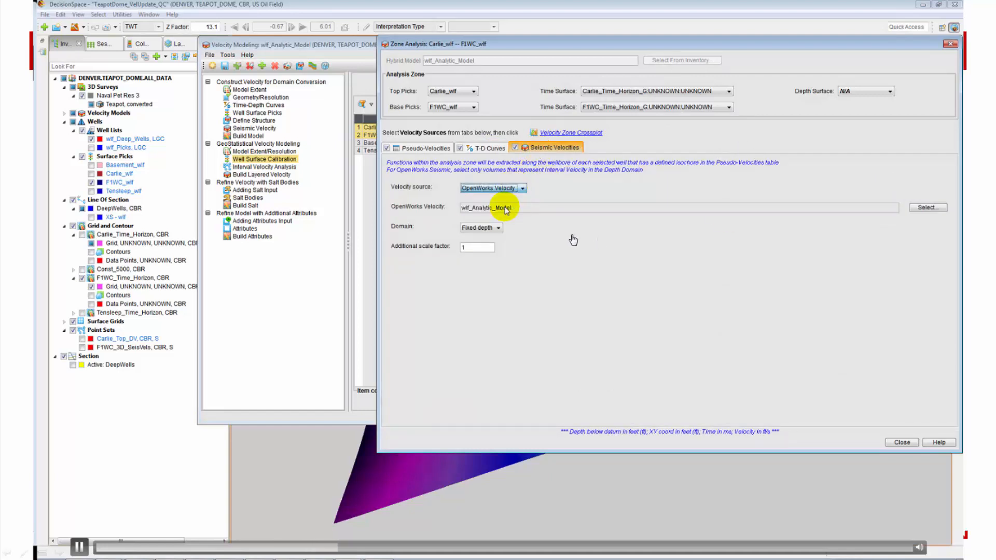
pyautogui.click(577, 132)
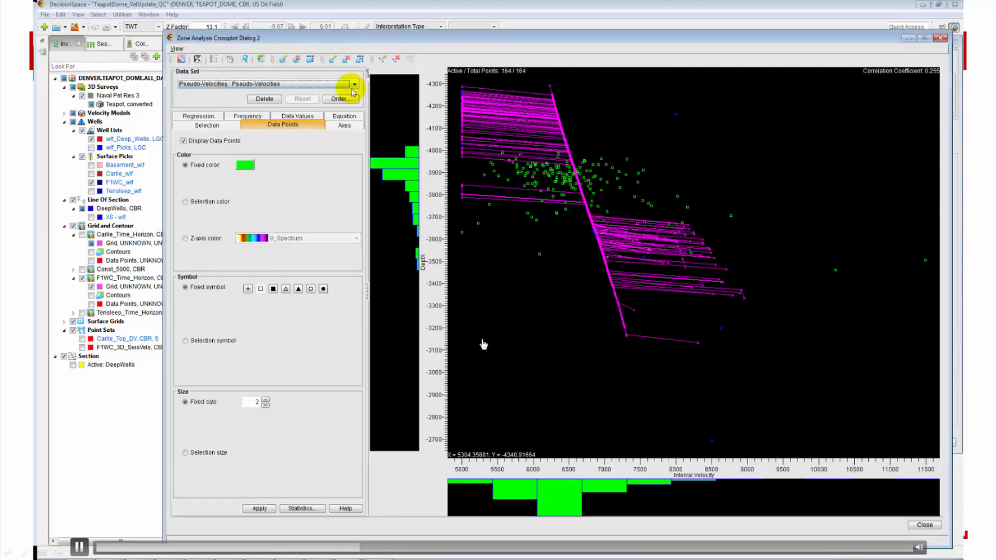
# Step: Keep Pseudo-Velocities as the crossplot data set
pyautogui.click(355, 84)
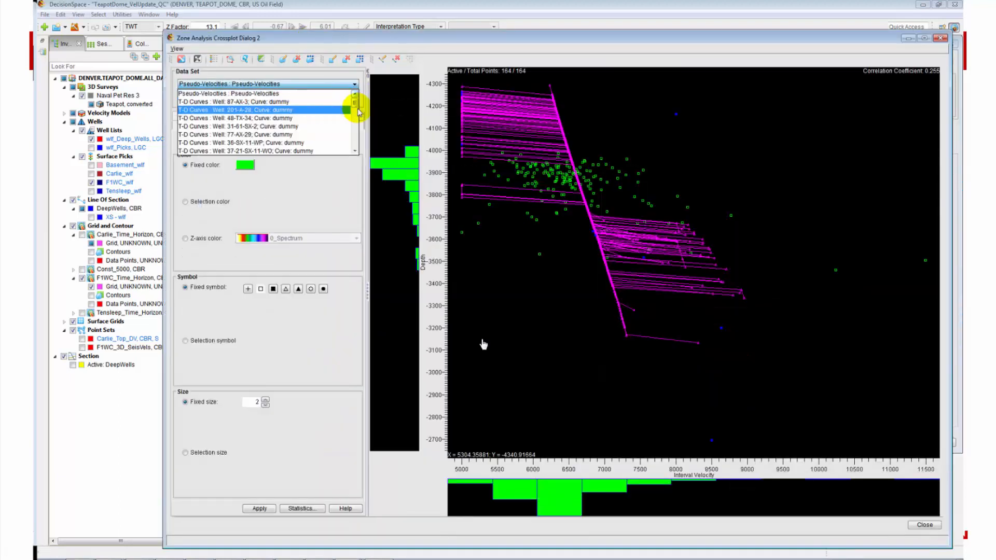
pyautogui.moveTo(356, 107)
pyautogui.mouseDown()
pyautogui.moveTo(357, 152)
pyautogui.moveTo(355, 97)
pyautogui.mouseUp()
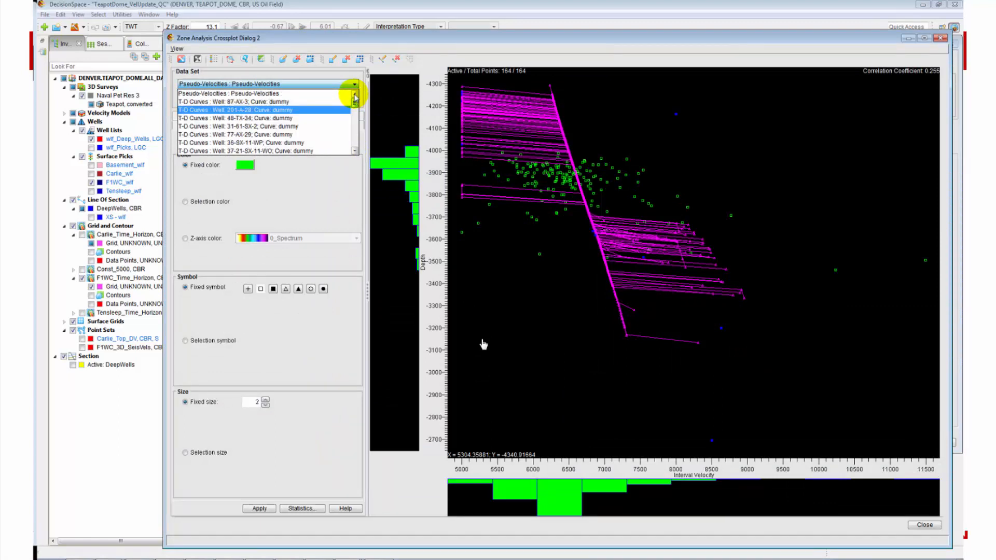
pyautogui.click(355, 84)
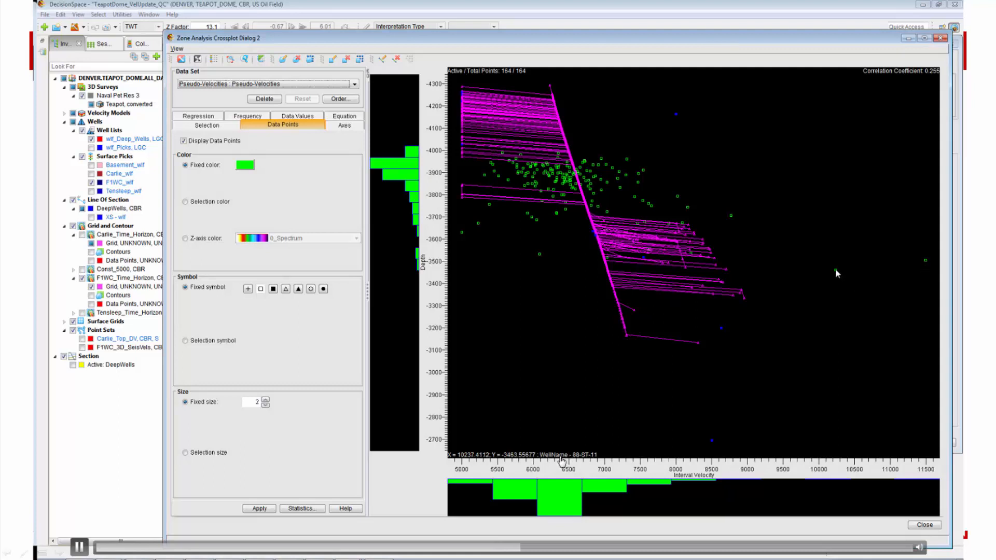
# Step: Draw a linear trend line on the crossplot and apply it, giving gradient 0.947814 and Vo 5,063.94071
pyautogui.click(343, 116)
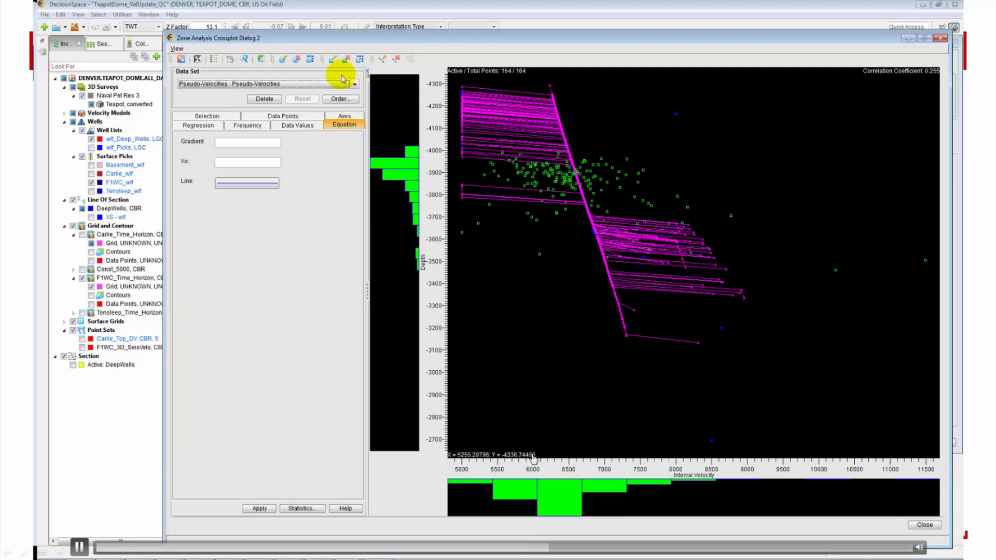
pyautogui.click(382, 59)
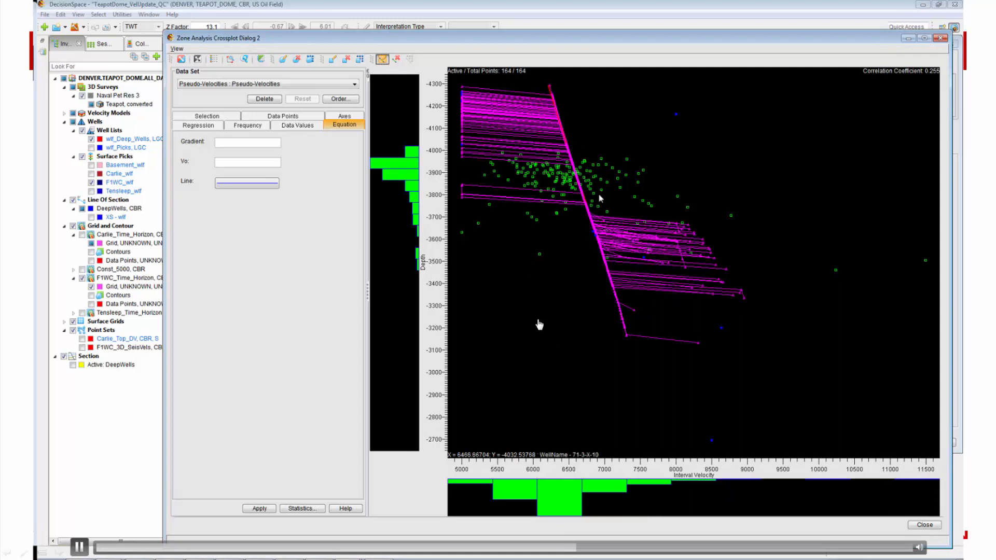
pyautogui.click(544, 329)
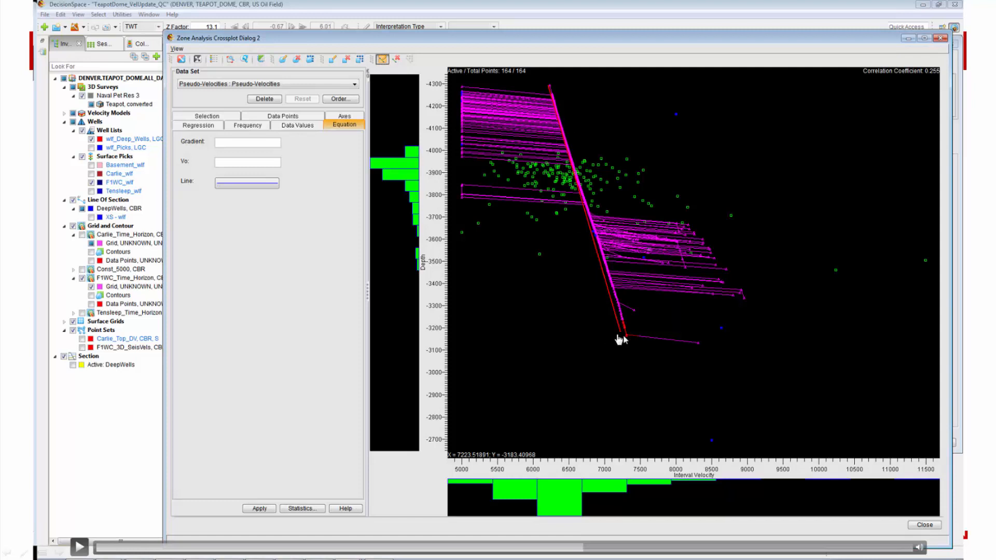
pyautogui.click(539, 373)
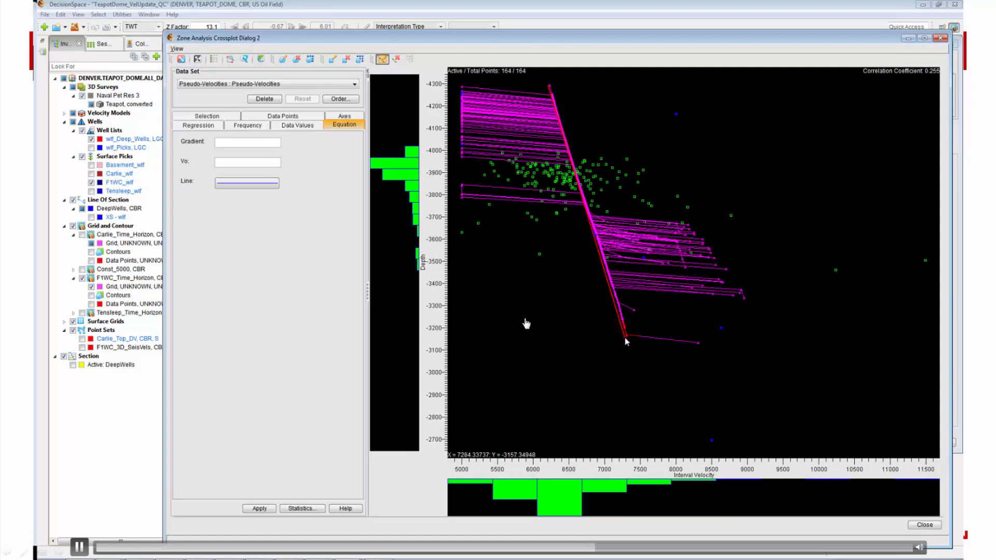
pyautogui.click(288, 284)
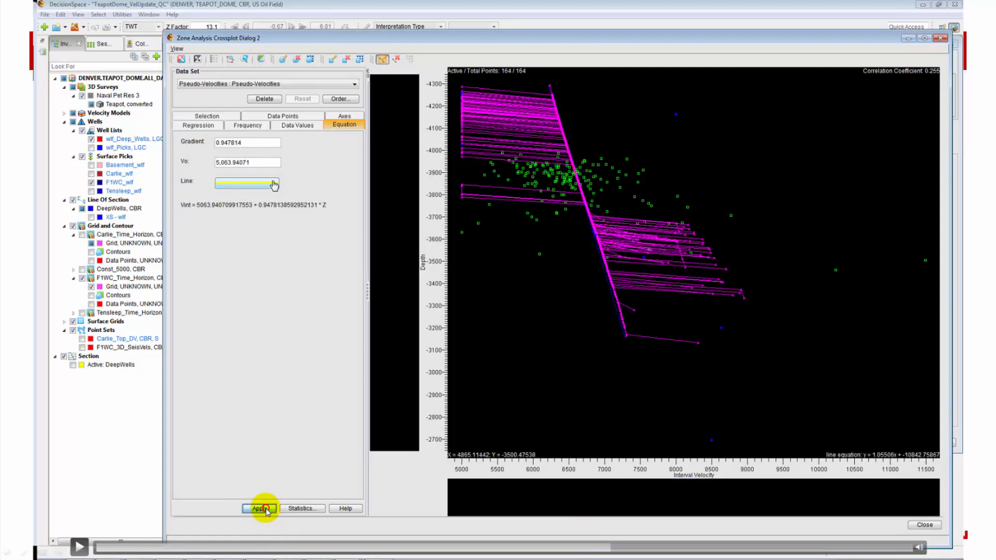
# Step: Set gradient 1 and Vo 5000 for Vint = 5000.0 + 1.0 * Z, then box-select the nearby points
pyautogui.click(275, 314)
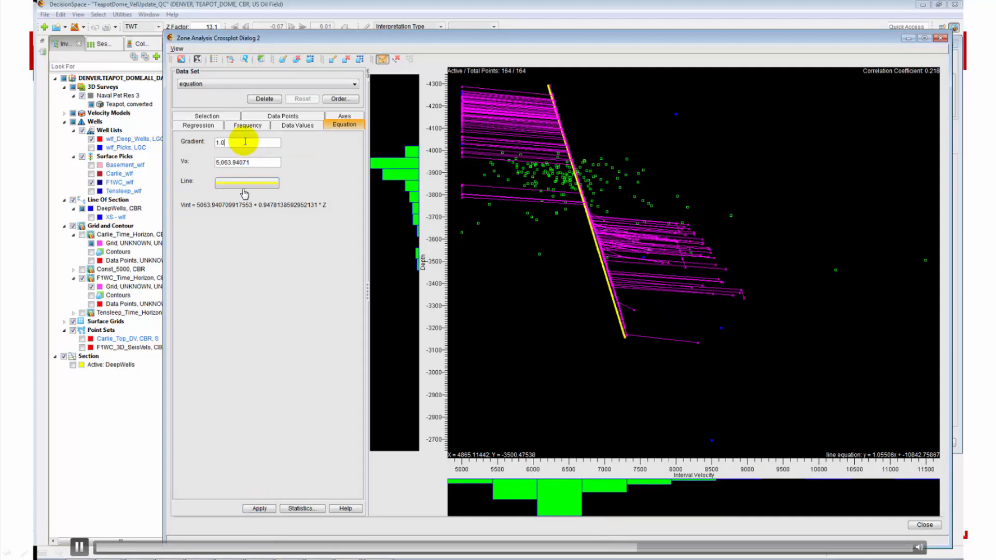
pyautogui.click(276, 302)
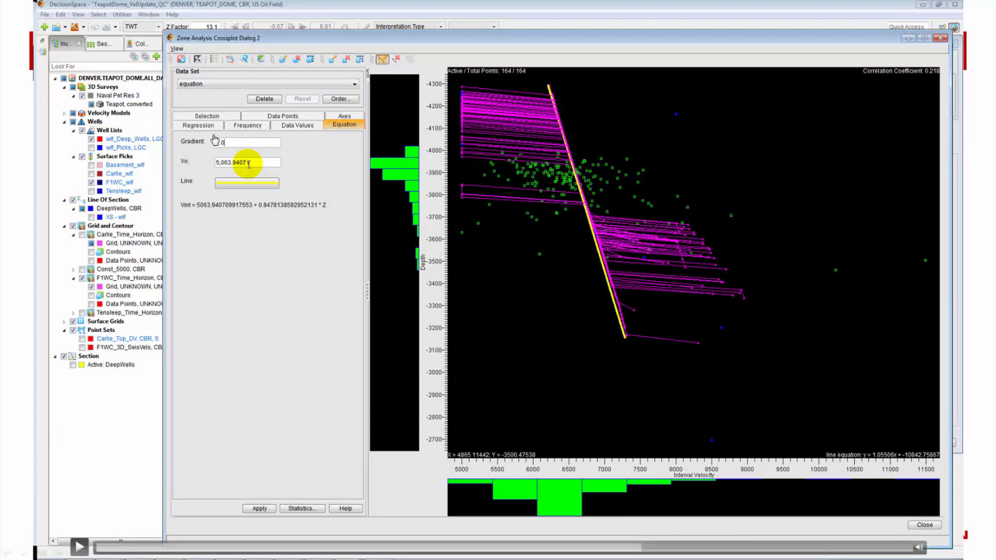
pyautogui.click(265, 280)
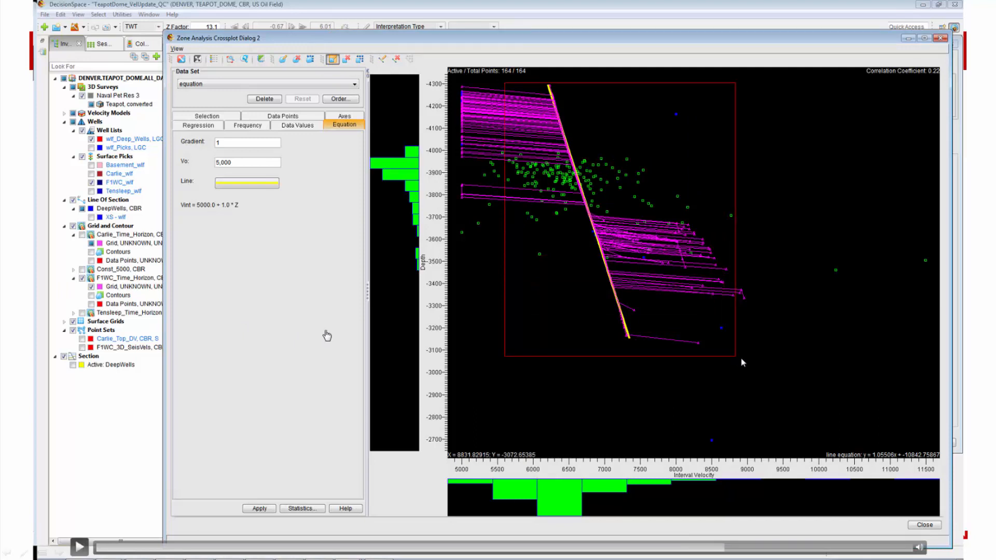
pyautogui.click(651, 254)
# Step: Display the box.selection2 points in the Cube 1 3D view with the Carlie and F1WC horizons
pyautogui.click(326, 307)
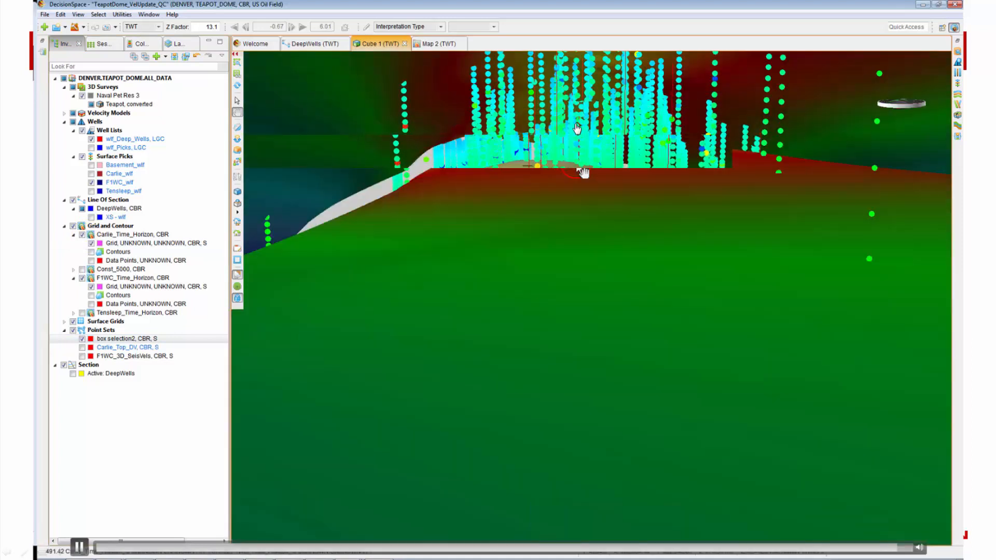
pyautogui.click(563, 221)
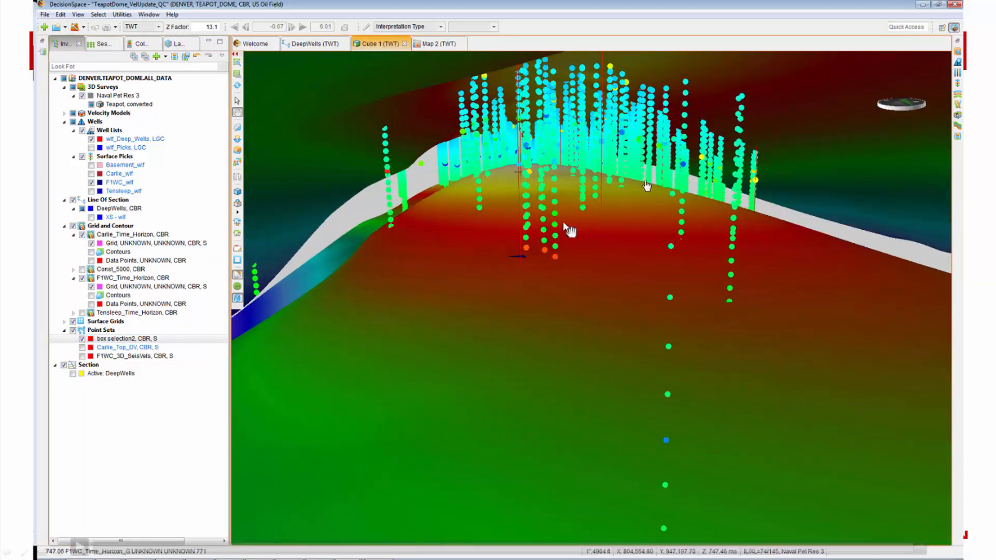